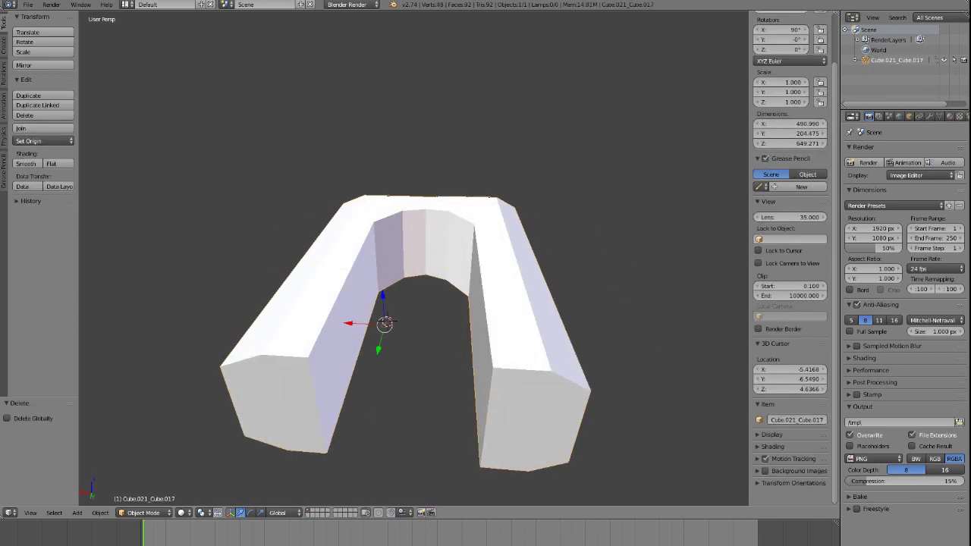
Export the simplified collision mesh as a Wavefront OBJ over cinder_arch01_C.obj in the archi folder.
click(28, 4)
mouse_move(46, 197)
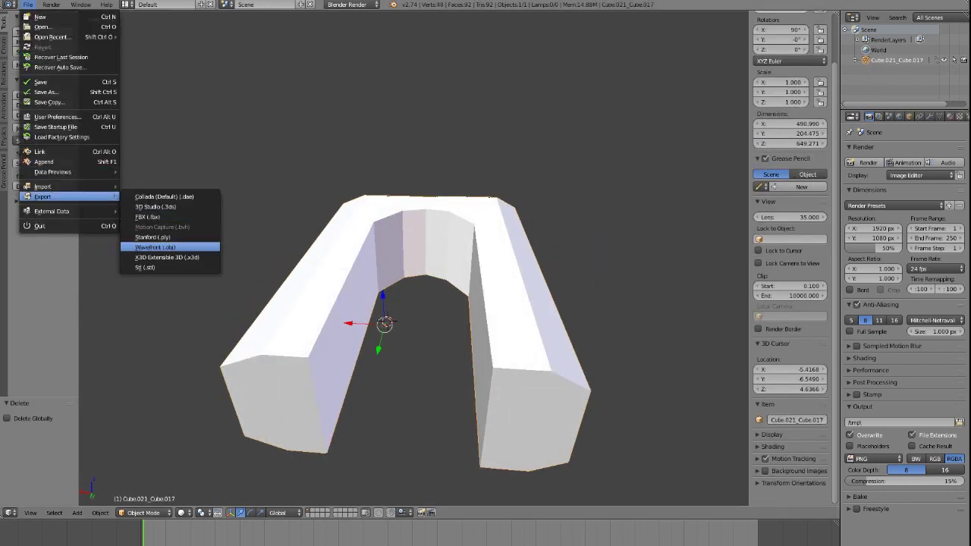
click(155, 247)
click(24, 298)
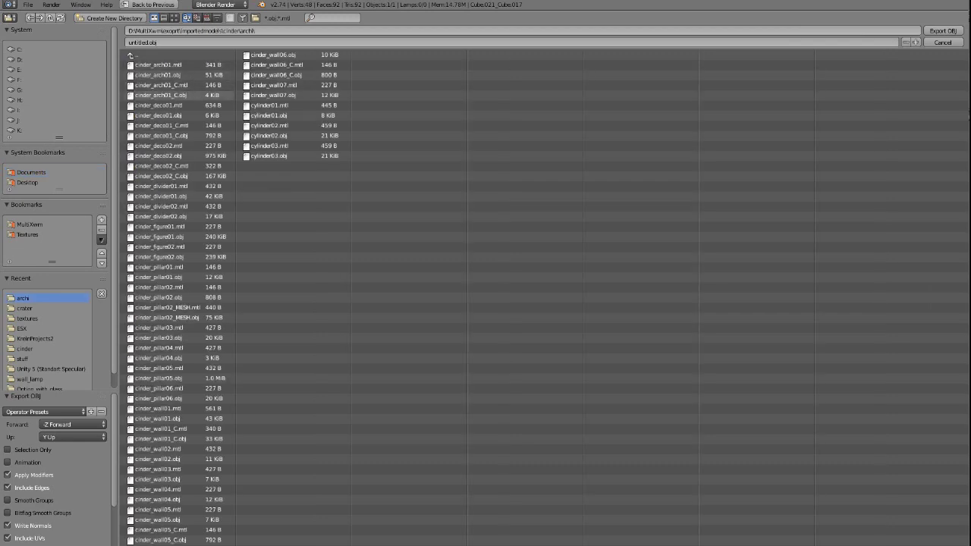
double_click(161, 95)
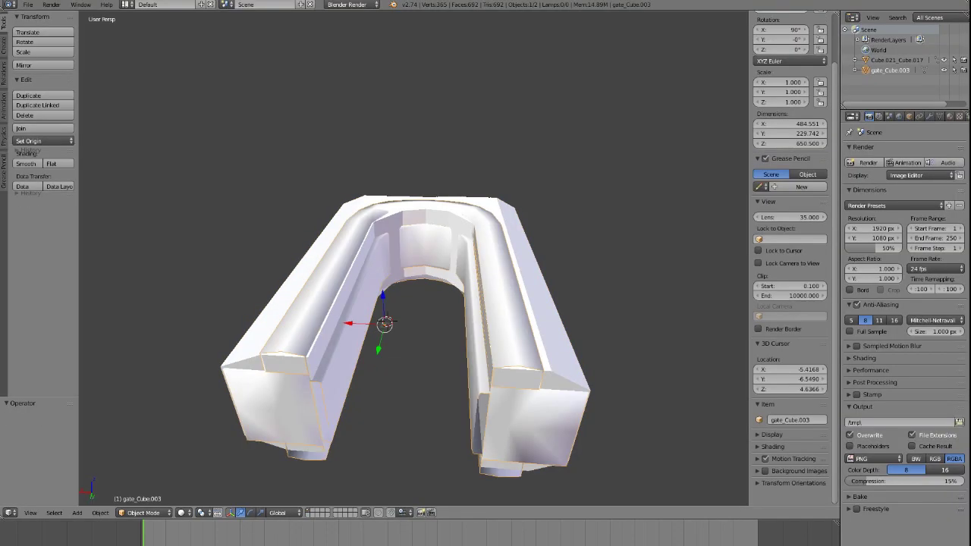
Delete the simplified collision mesh and select the detailed gate mesh.
key(x)
key(Return)
key(a)
Export the detailed gate mesh as a Wavefront OBJ over cinder_arch01.obj.
click(27, 5)
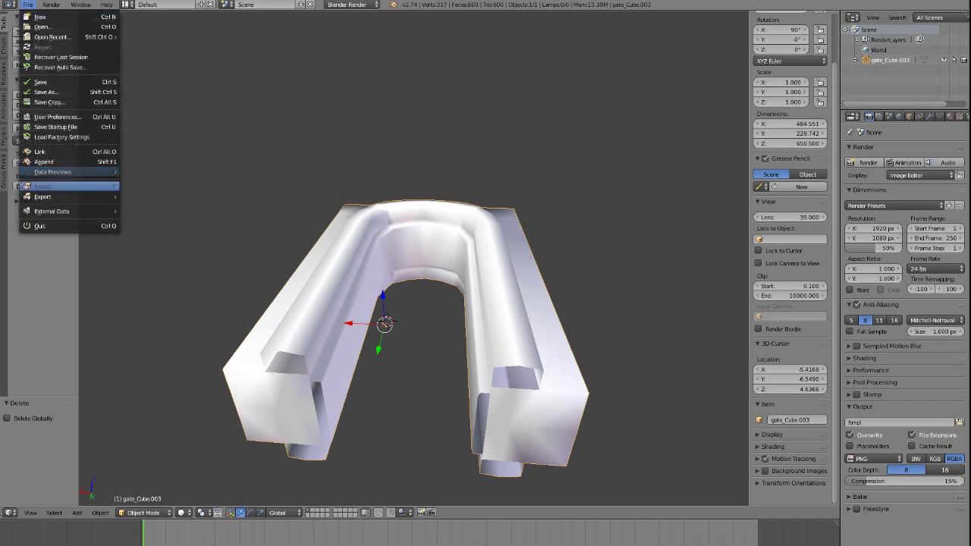
mouse_move(45, 196)
click(163, 245)
click(158, 75)
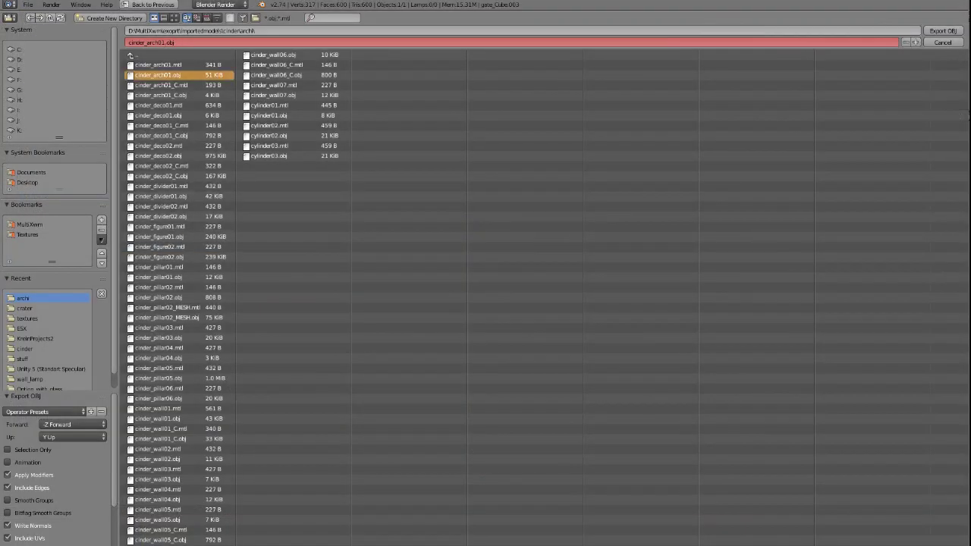
key(Return)
Undo the deletion of the simplified collision mesh.
key(ctrl+z)
key(ctrl+z)
key(ctrl+z)
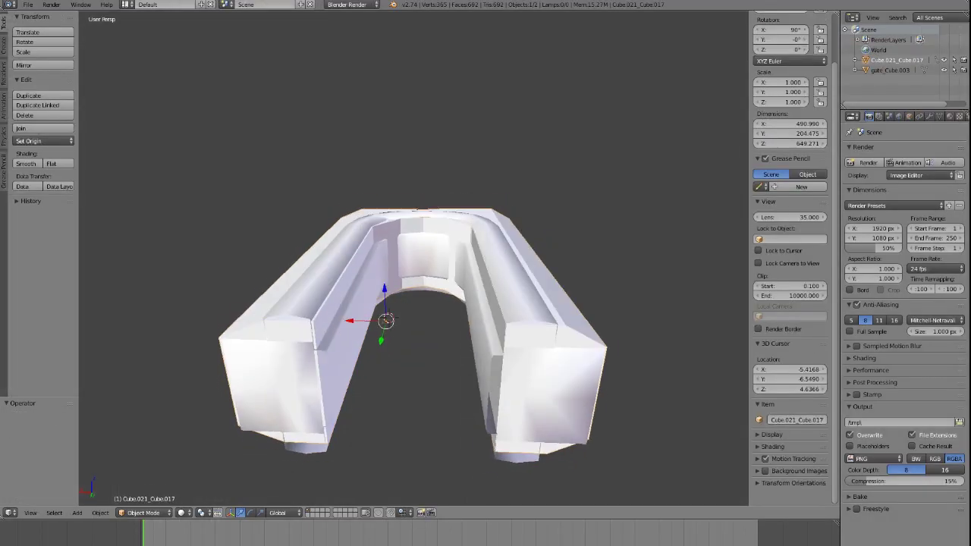
Examine from several angles how the simplified collision mesh fits around the detailed gate mesh.
scroll(414, 303, up, 2)
middle_drag(455, 303, 467, 306)
right_click(523, 296)
middle_drag(523, 296, 573, 246)
middle_drag(394, 294, 382, 342)
right_click(390, 315)
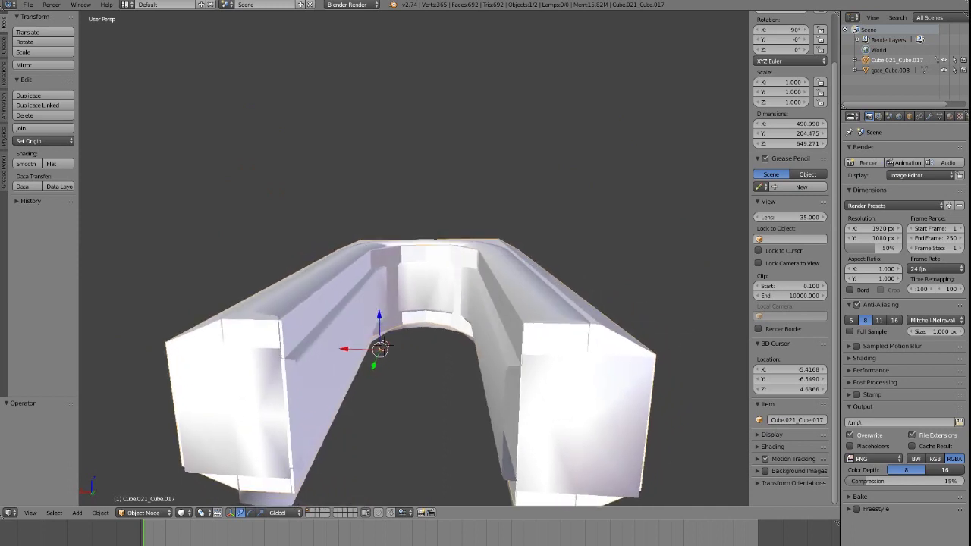
middle_drag(382, 344, 385, 339)
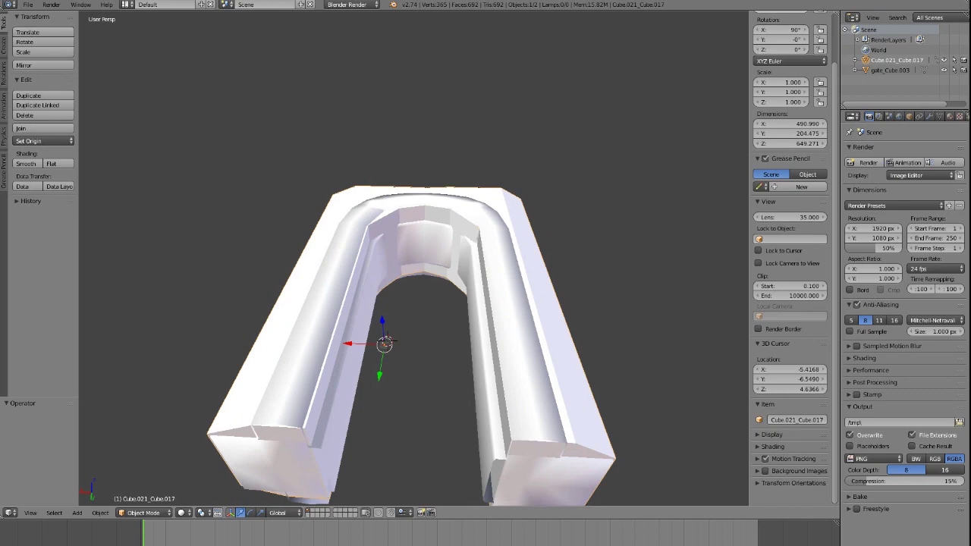
scroll(385, 343, up, 1)
middle_drag(381, 354, 334, 292)
scroll(337, 292, down, 3)
middle_drag(389, 325, 392, 306)
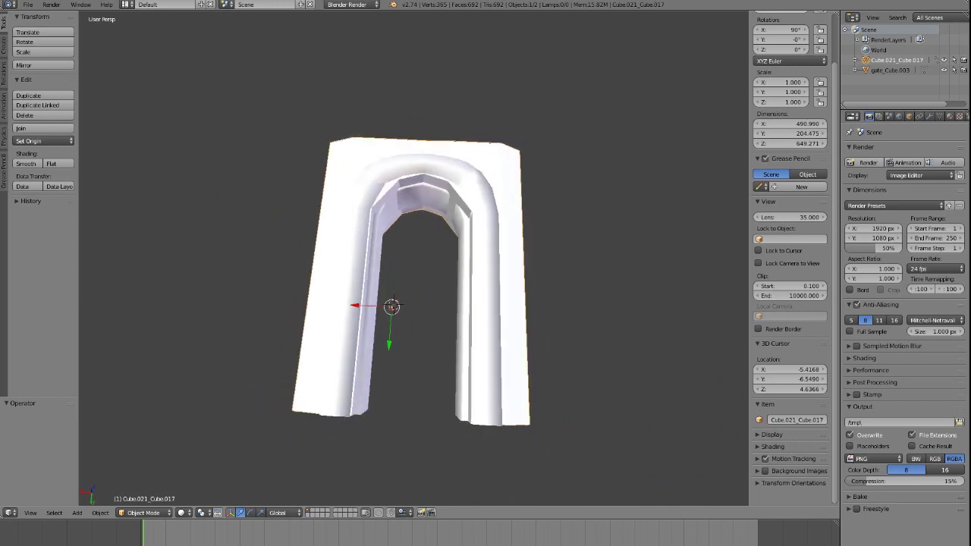
middle_drag(391, 306, 398, 336)
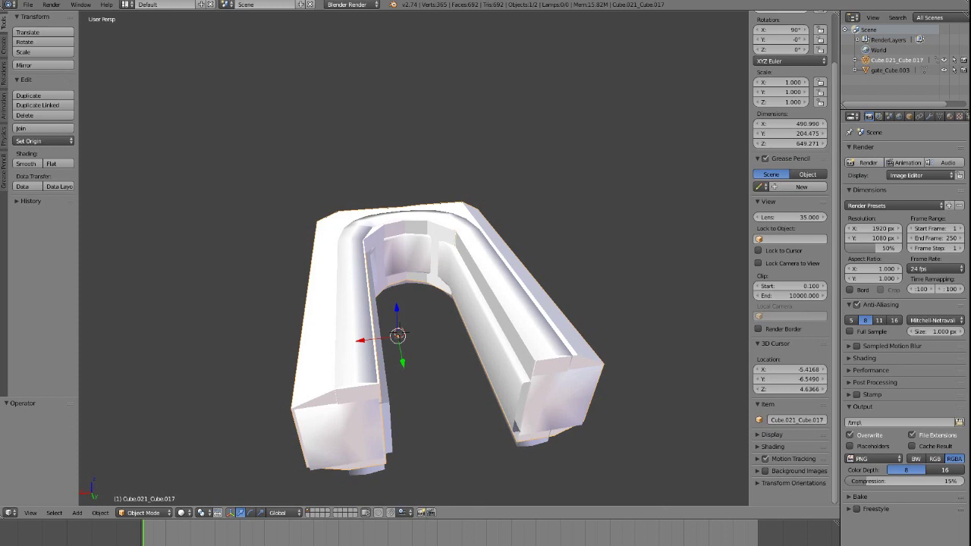
mouse_move(397, 335)
middle_down()
mouse_move(382, 330)
mouse_move(415, 333)
middle_up()
scroll(414, 332, up, 2)
scroll(381, 362, down, 5)
scroll(382, 362, up, 1)
right_click(393, 321)
scroll(442, 257, up, 1)
right_click(443, 257)
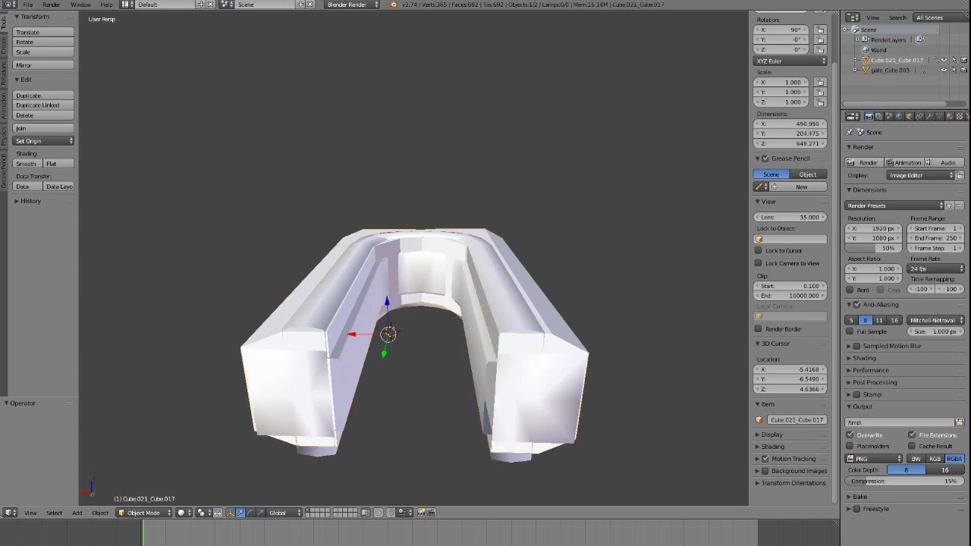
scroll(417, 365, up, 1)
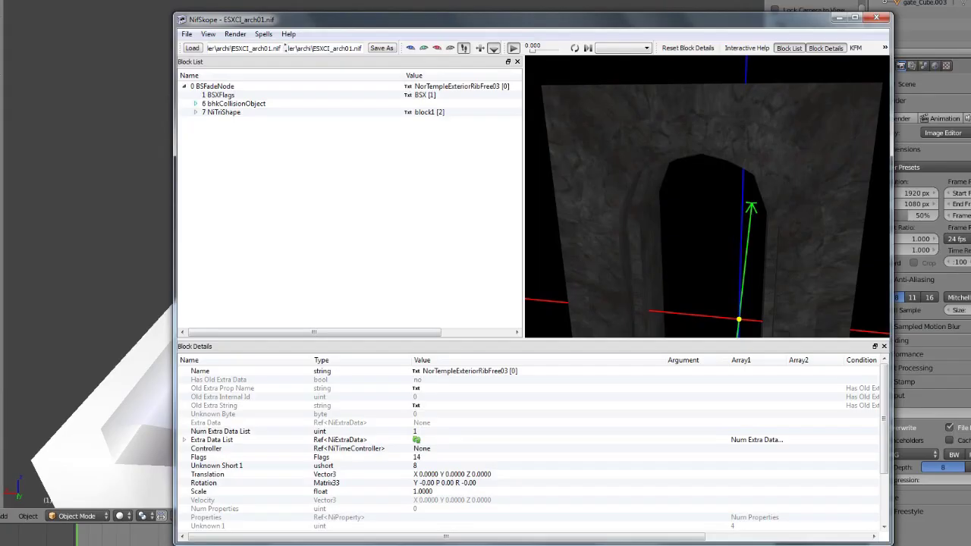
Switch to NifSkope and import cinder_arch01.obj into ESXCI_arch01.nif with the root BSFadeNode selected.
click(234, 103)
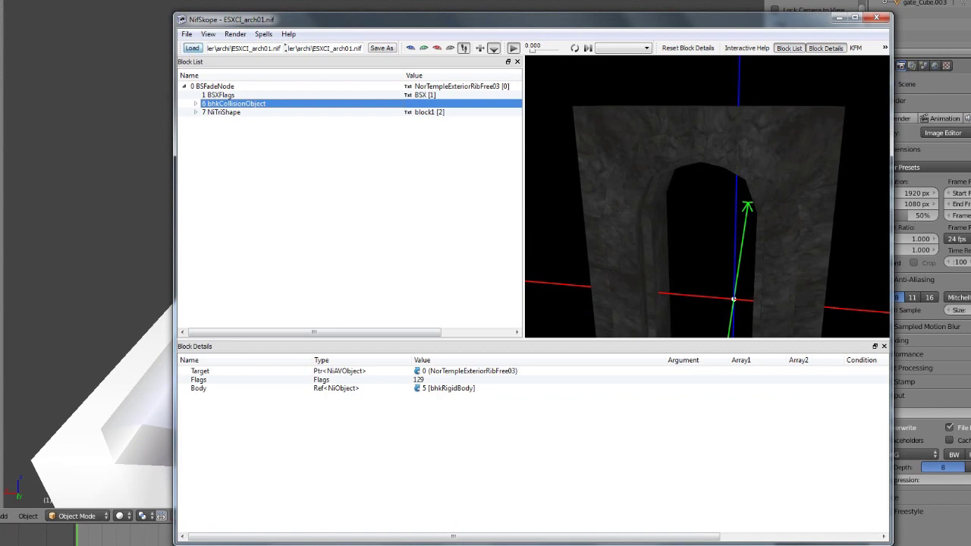
click(214, 86)
click(187, 34)
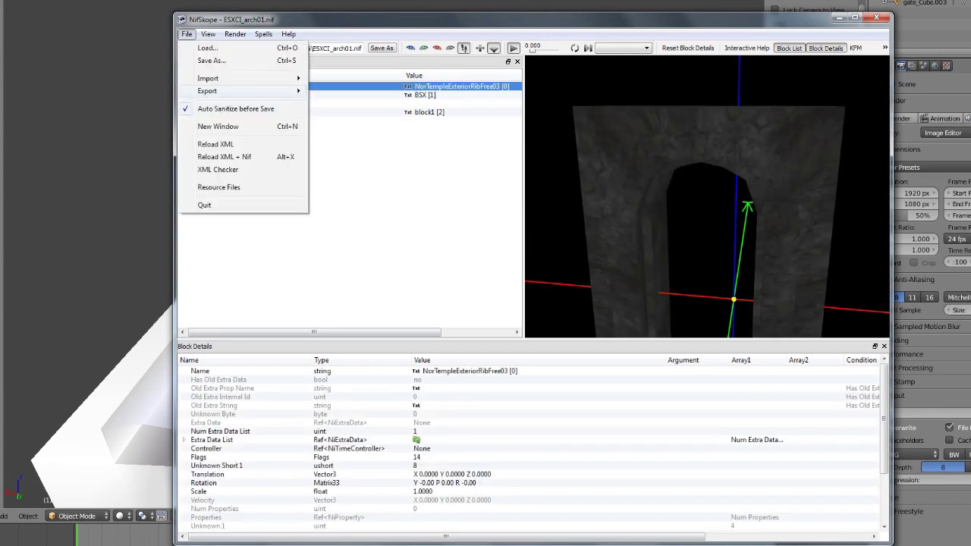
mouse_move(220, 78)
click(341, 92)
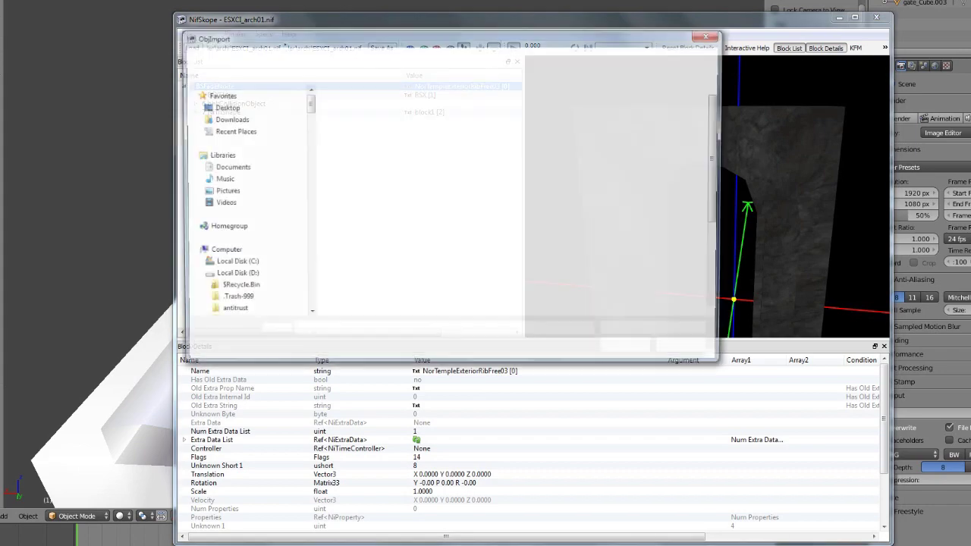
double_click(363, 107)
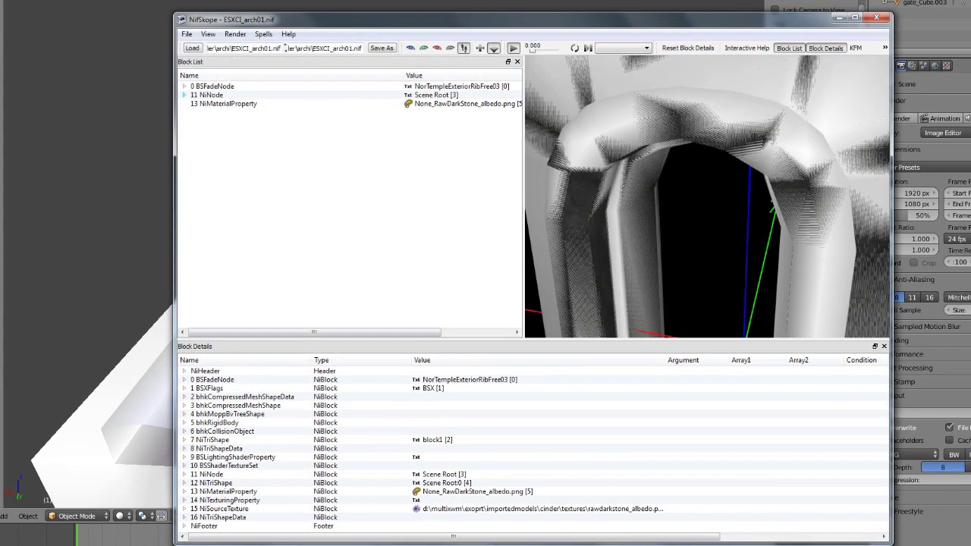
Remove the NiMaterialProperty branch and the NiTexturingProperty branch that came with the imported mesh.
click(227, 104)
key(ctrl+Delete)
click(211, 95)
key(Right)
key(Down)
key(Right)
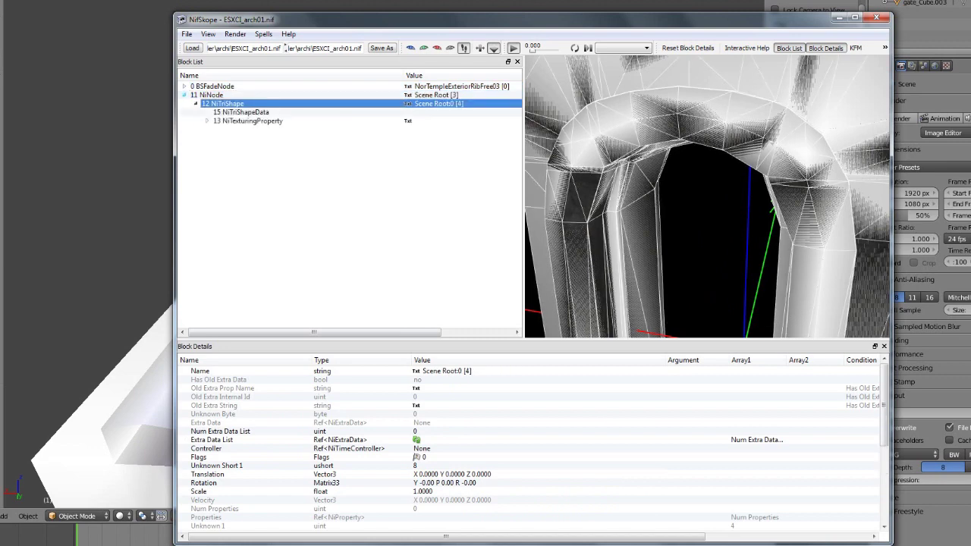
key(Down)
key(Down)
key(ctrl+Delete)
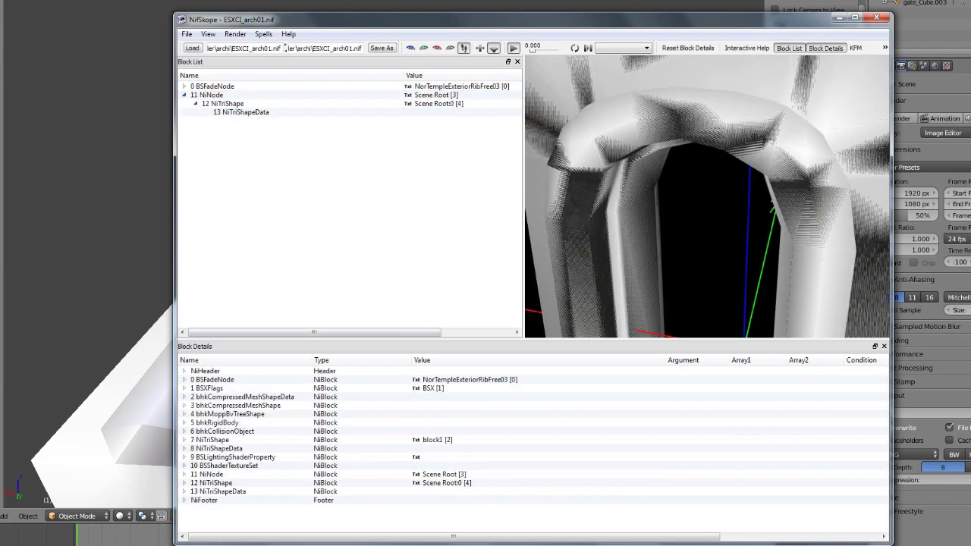
Compare the BSFadeNode's flags, shape, shader and texture set blocks with the imported NiTriShape and its NiTriShapeData.
click(241, 113)
click(215, 87)
click(184, 86)
click(221, 95)
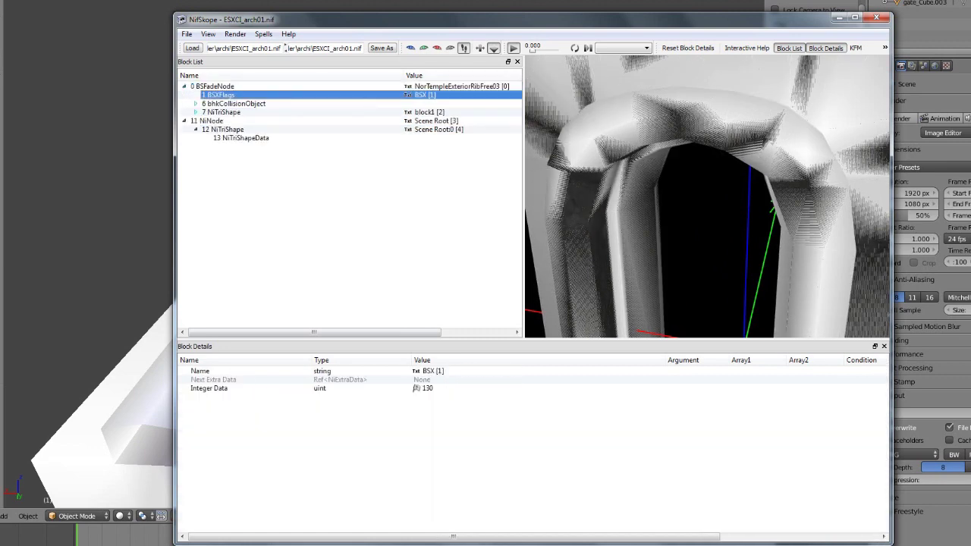
key(Down)
key(Down)
key(Right)
key(Down)
key(Down)
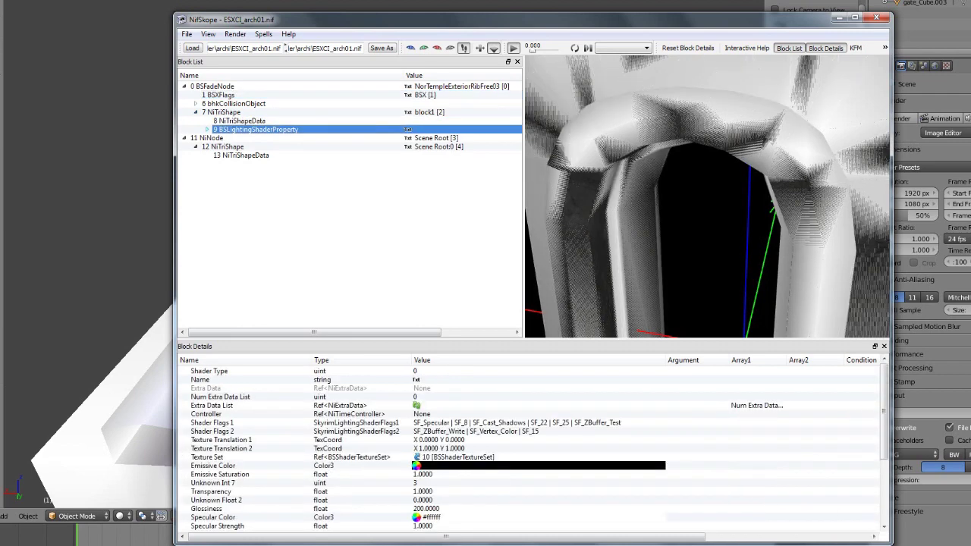
key(Right)
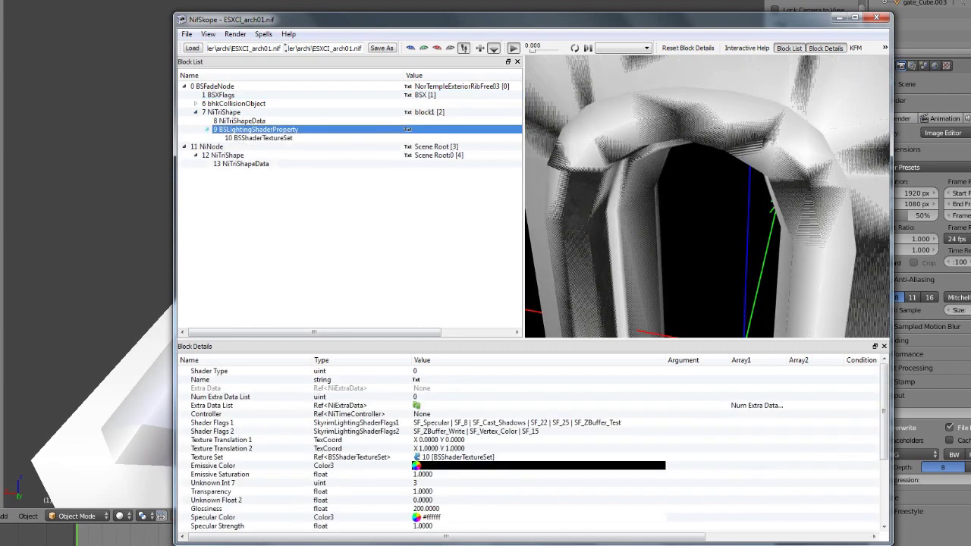
key(Down)
key(Down)
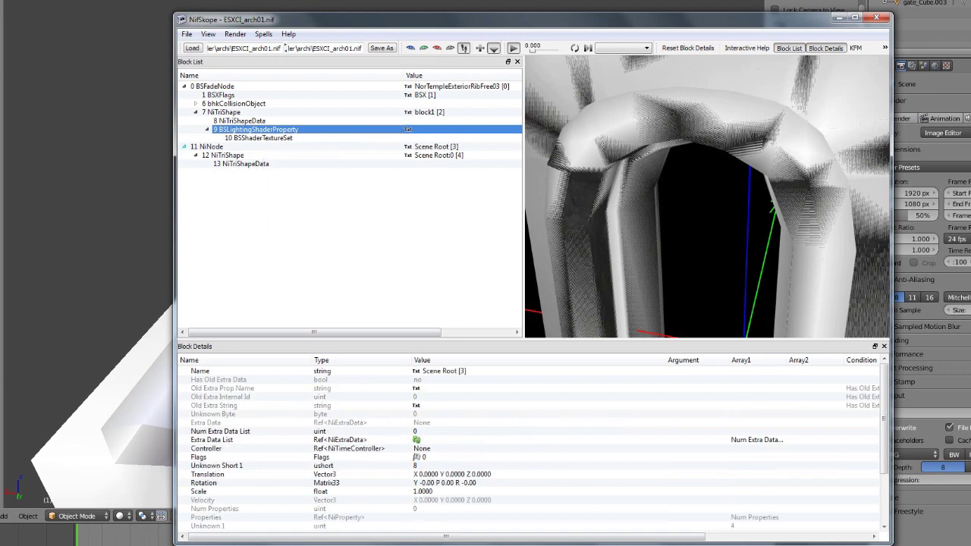
key(Down)
key(Down)
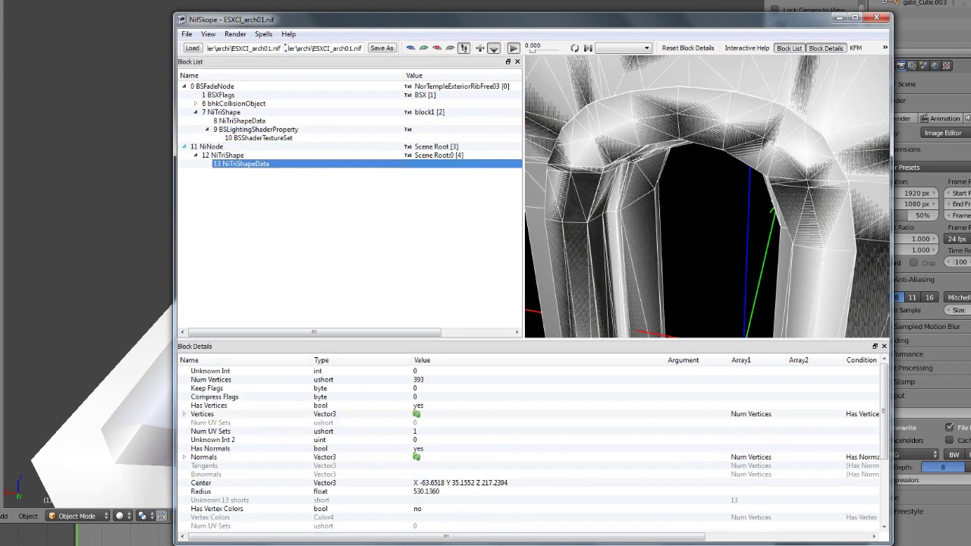
Remove the imported NiNode branch and the BSFadeNode's bhkCollisionObject branch.
click(211, 146)
key(ctrl+Delete)
click(237, 104)
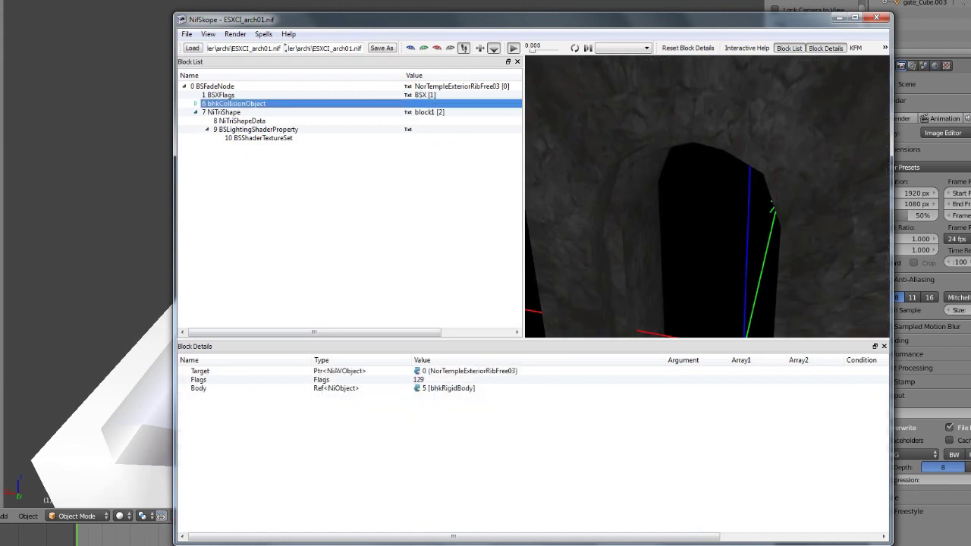
key(ctrl+Delete)
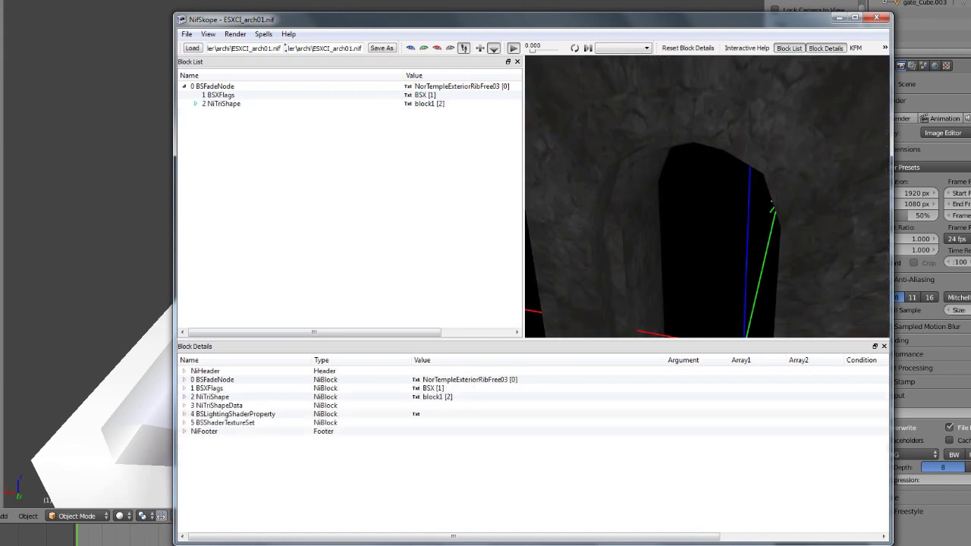
Check the whole arch and the blocks remaining under the BSFadeNode, including its NiTriShape, shader property and BSXFlags.
scroll(707, 197, down, 6)
double_click(224, 104)
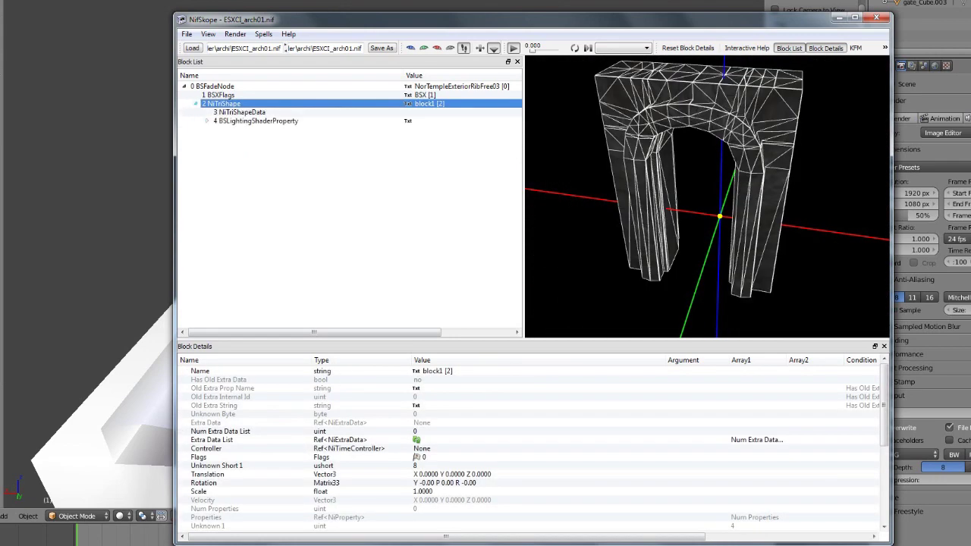
key(Up)
key(Down)
click(206, 120)
click(258, 129)
click(220, 95)
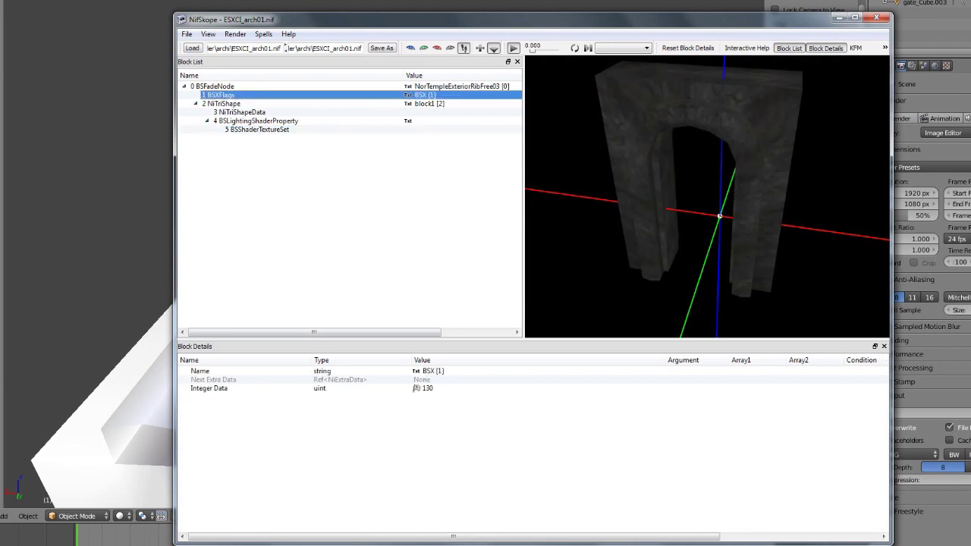
click(214, 86)
click(184, 87)
click(183, 86)
Save the file as ESXCI_arch01.nif, replacing the existing one.
click(187, 34)
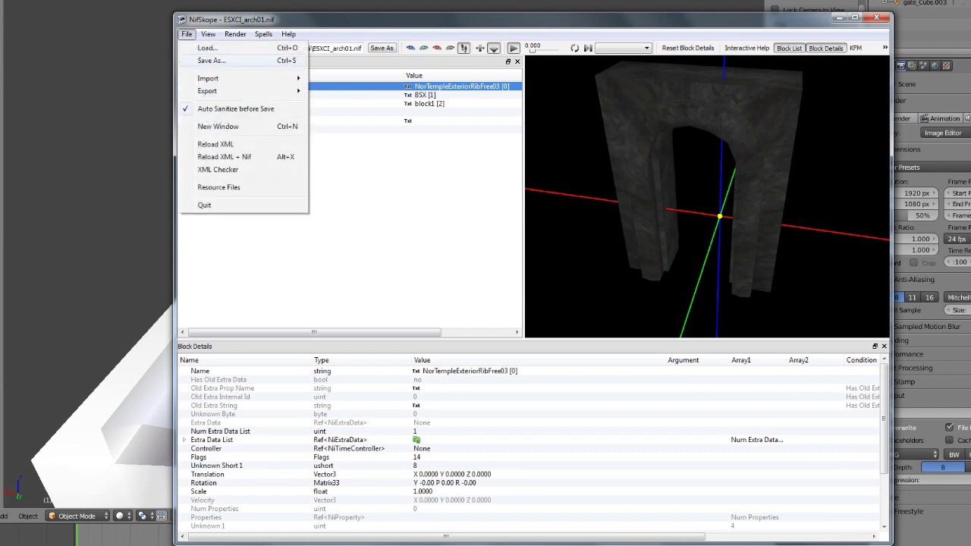
click(210, 59)
key(Return)
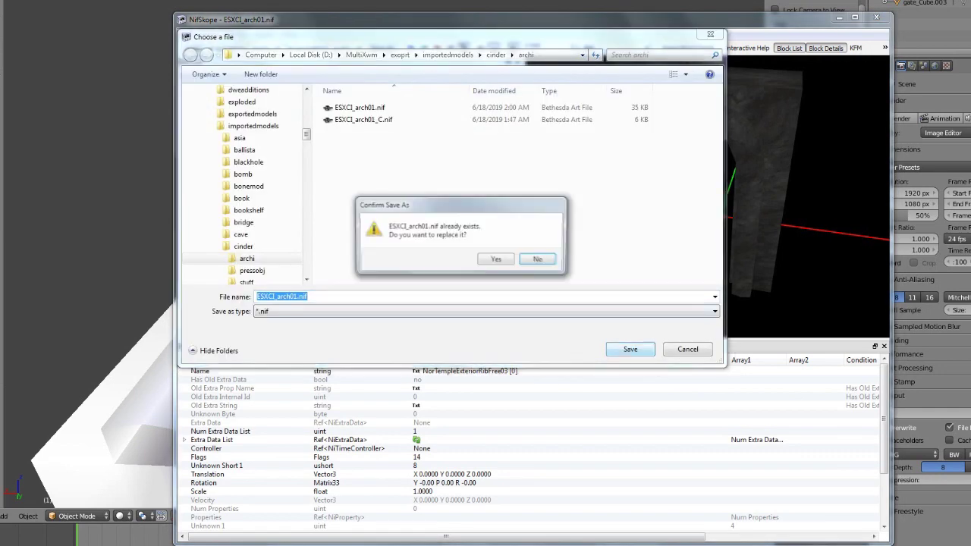
key(Return)
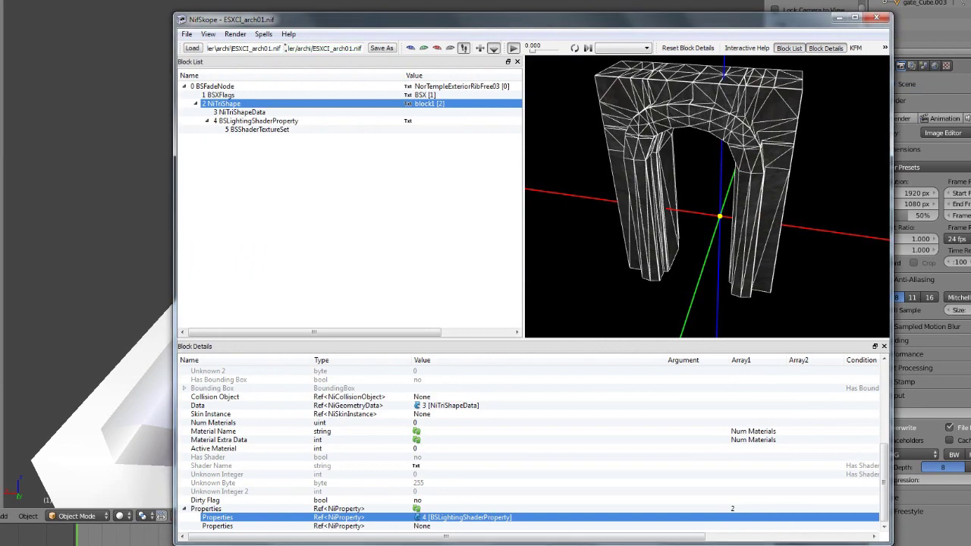
Load ESXCI_arch01_C.nif and bring the whole collision arch into view.
click(192, 48)
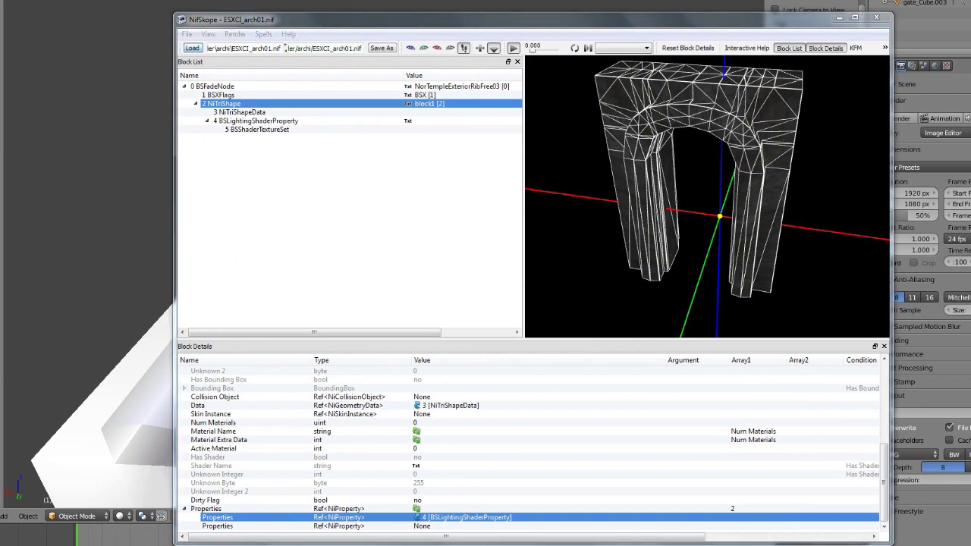
double_click(357, 120)
drag(707, 197, 694, 210)
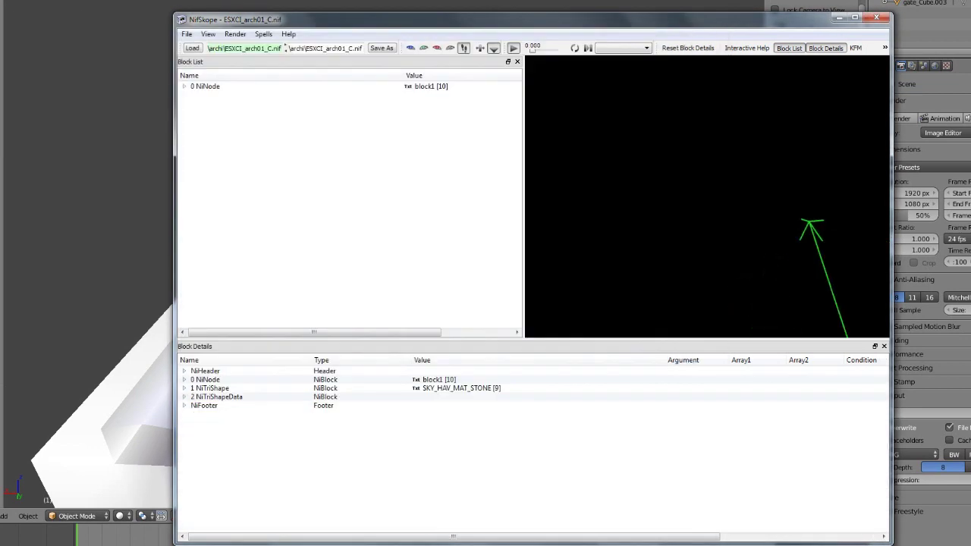
scroll(707, 197, down, 5)
Import cinder_arch01_C.obj into the root NiNode.
click(206, 87)
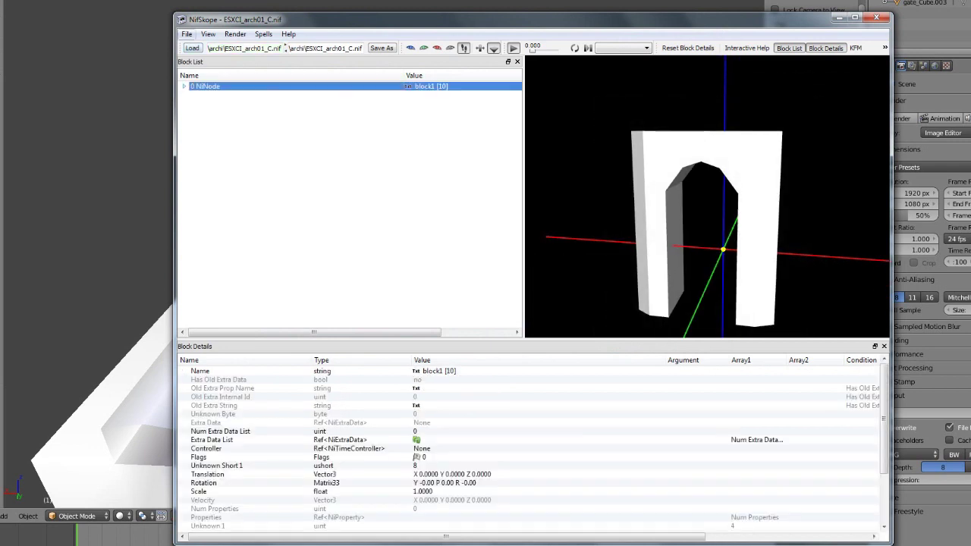
click(187, 34)
mouse_move(210, 78)
click(342, 92)
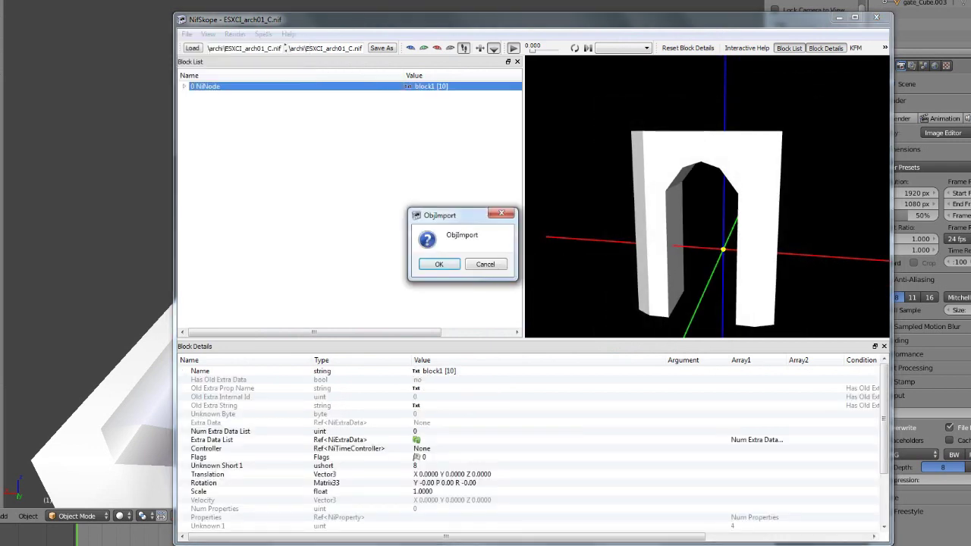
key(Return)
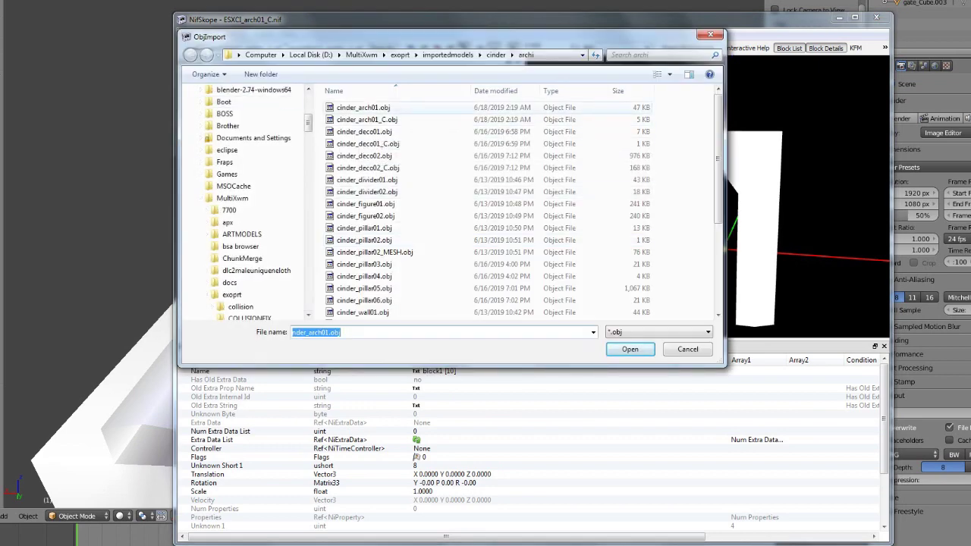
double_click(366, 119)
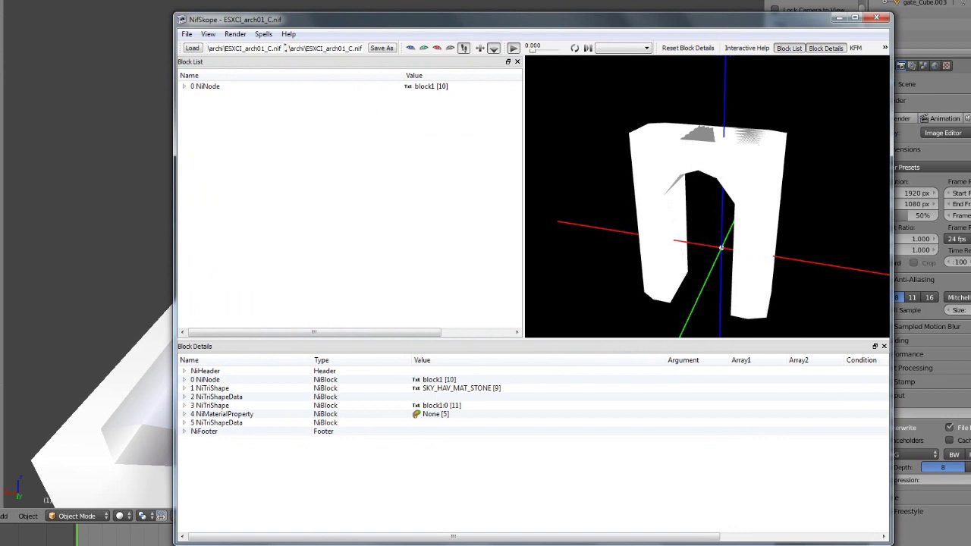
Examine both NiTriShape branches under the NiNode, including their NiTriShapeData blocks and the NiMaterialProperty.
click(184, 87)
click(196, 104)
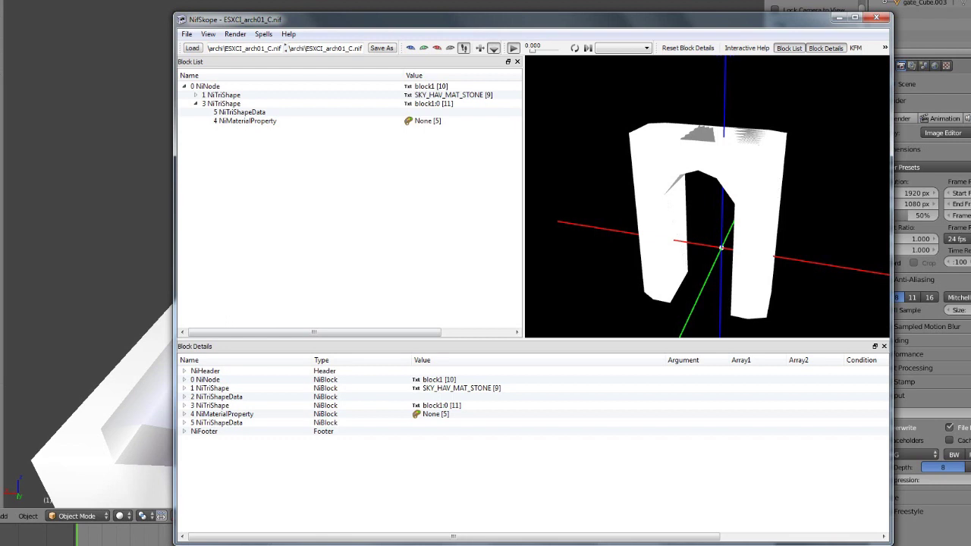
click(223, 95)
click(195, 104)
click(196, 95)
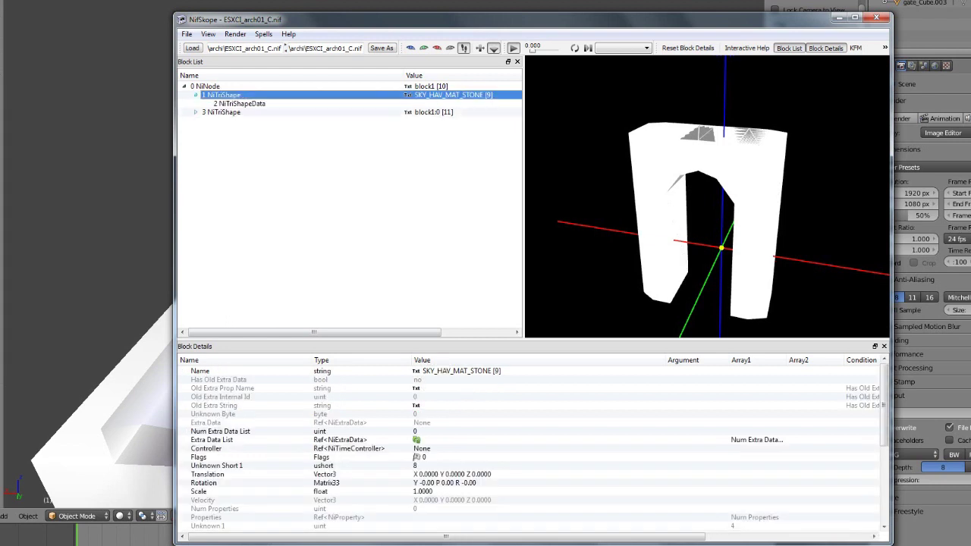
click(240, 104)
double_click(224, 112)
click(242, 121)
click(247, 130)
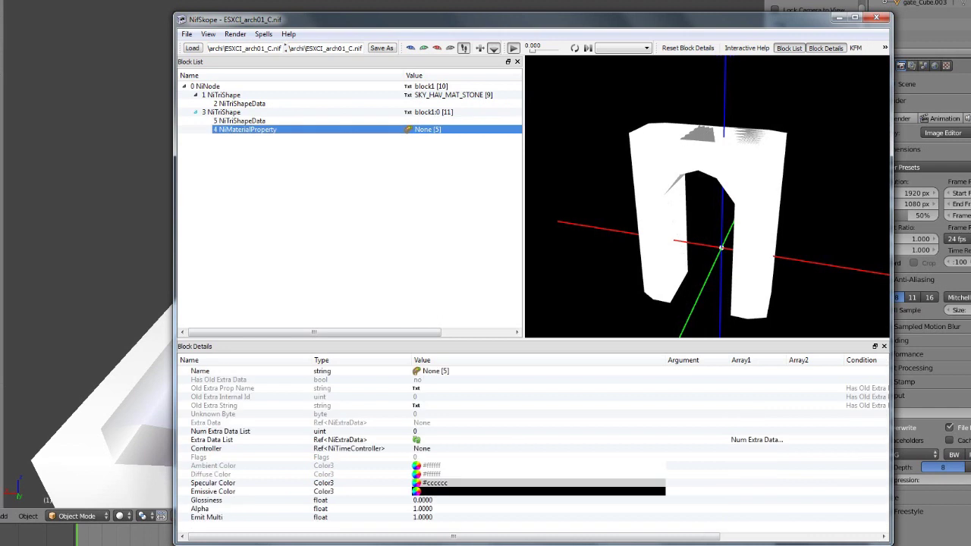
click(223, 112)
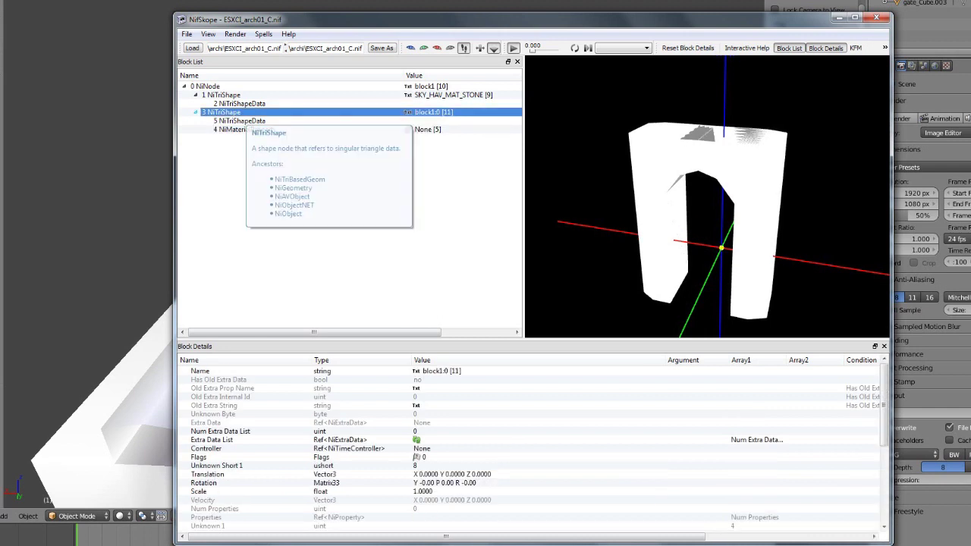
click(241, 120)
click(223, 112)
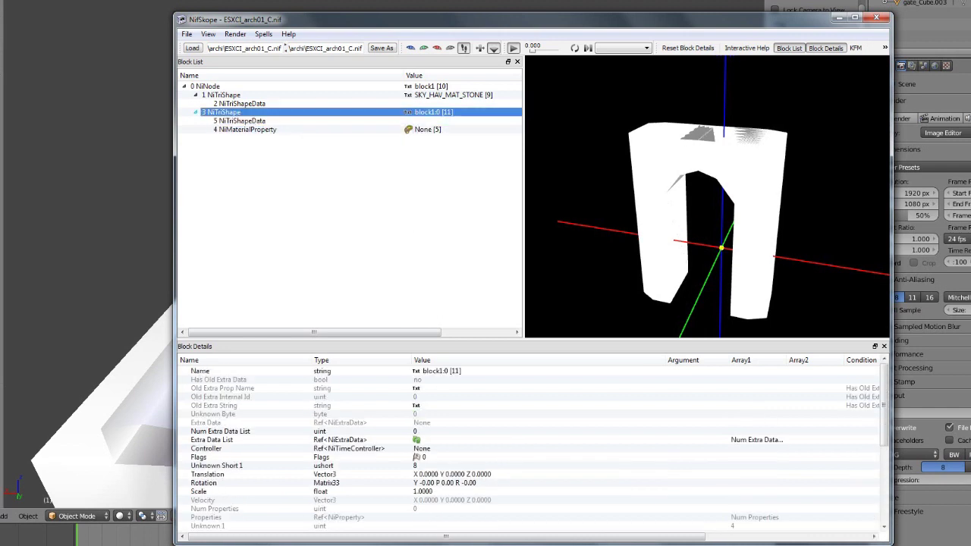
Remove the NiMaterialProperty from the block1:0 NiTriShape.
click(246, 129)
key(super)
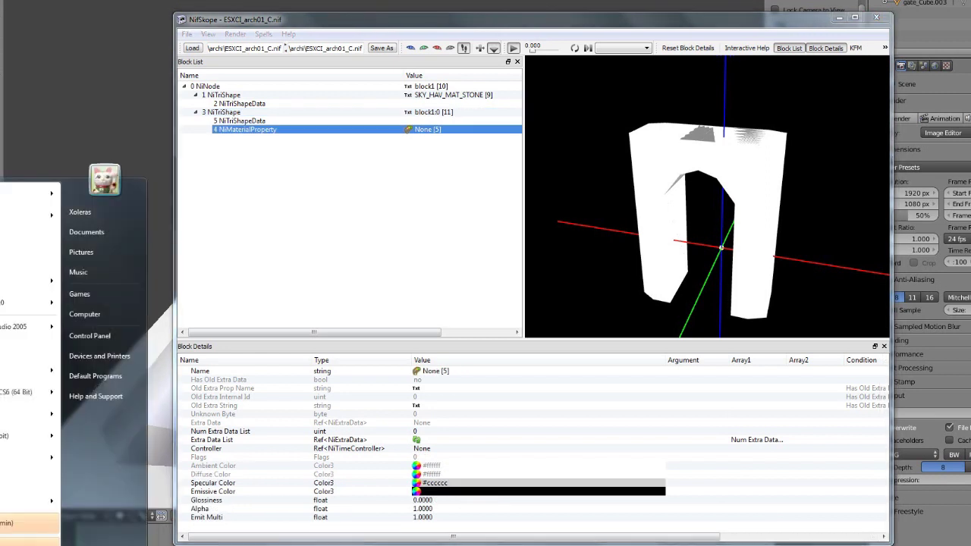
key(super)
key(ctrl+Delete)
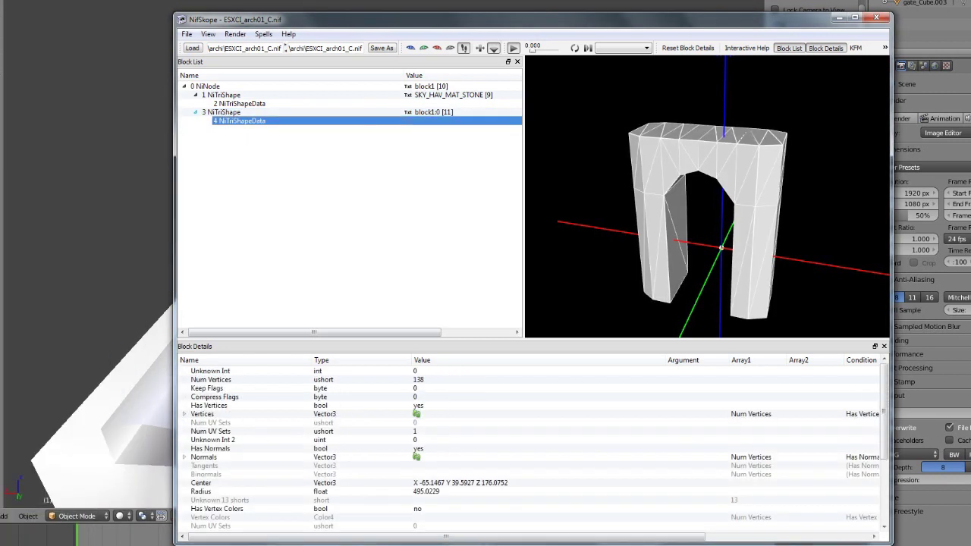
Inspect the imported arch mesh and remove the block1:0 NiTriShape branch.
scroll(707, 196, up, 6)
drag(706, 197, 738, 182)
scroll(738, 182, down, 5)
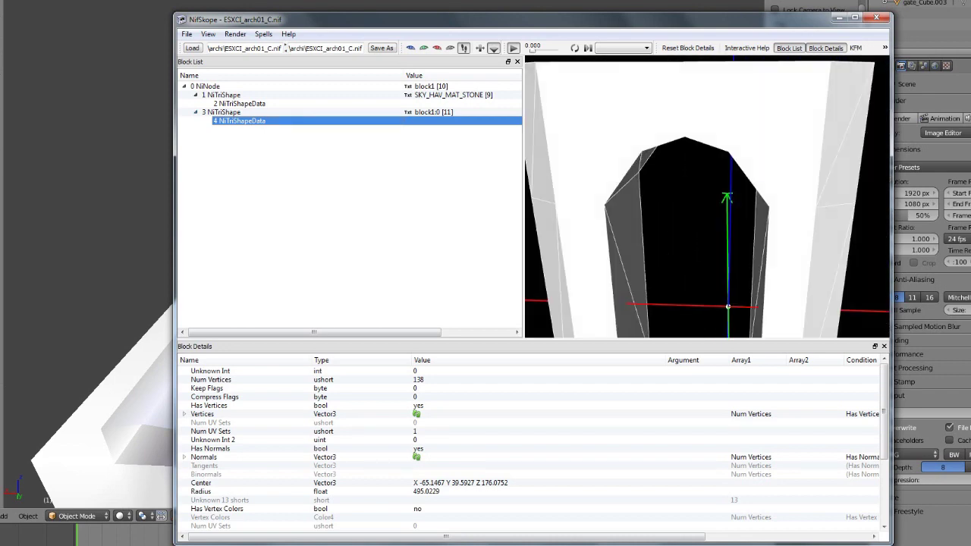
drag(729, 220, 729, 179)
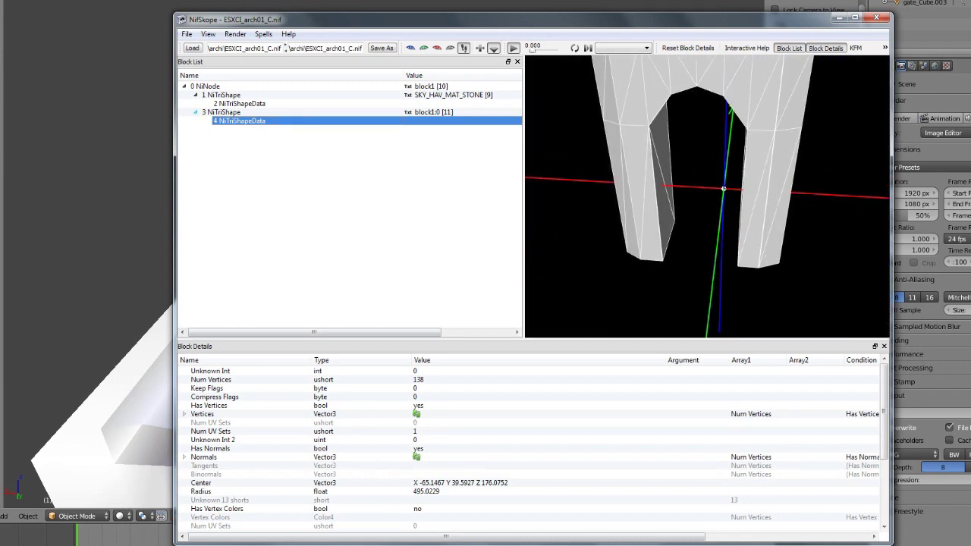
click(229, 112)
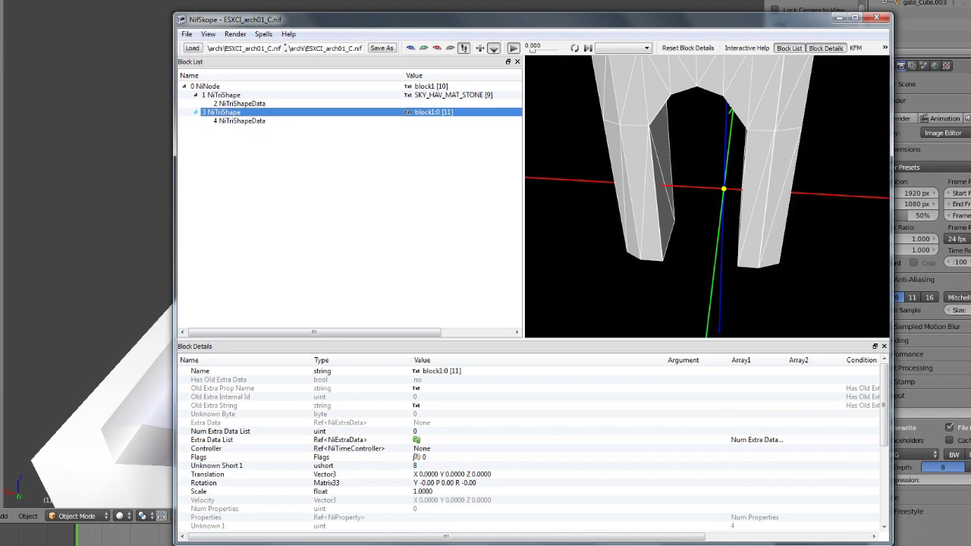
key(ctrl+Delete)
Check the blocks under the NiNode and the whole arch mesh of the SKY_HAV_MAT_STONE NiTriShape.
click(224, 95)
click(209, 87)
click(184, 86)
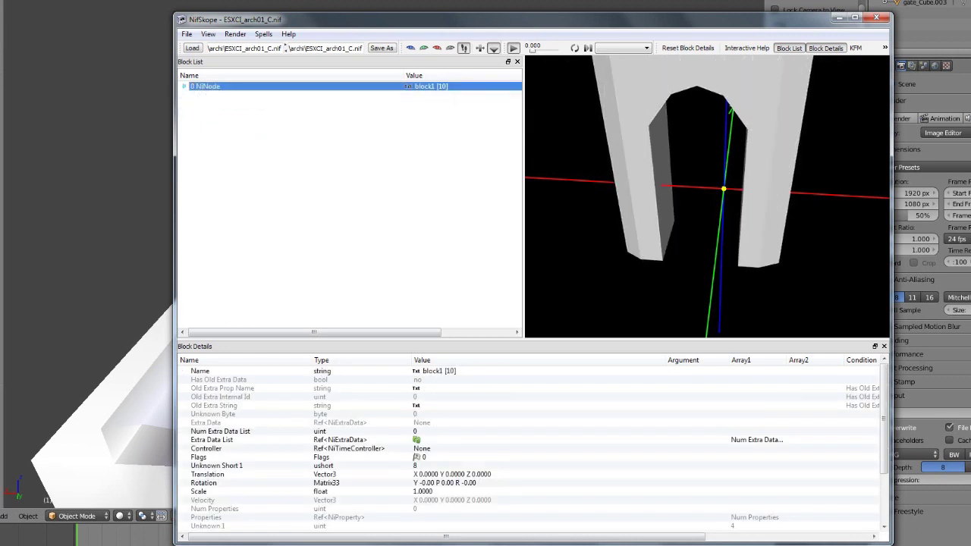
click(185, 86)
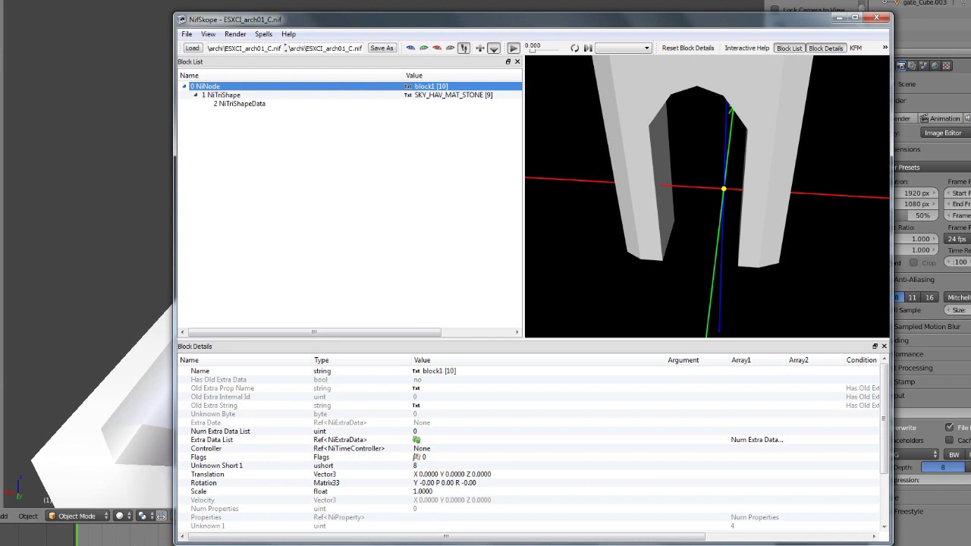
click(196, 95)
click(196, 95)
click(224, 94)
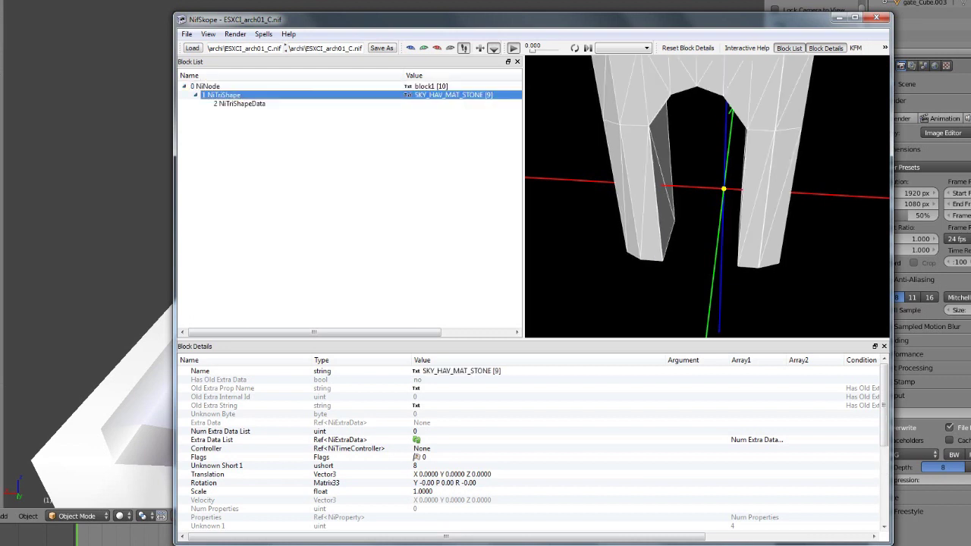
mouse_move(705, 205)
mouse_down()
mouse_move(711, 191)
mouse_move(708, 198)
mouse_up()
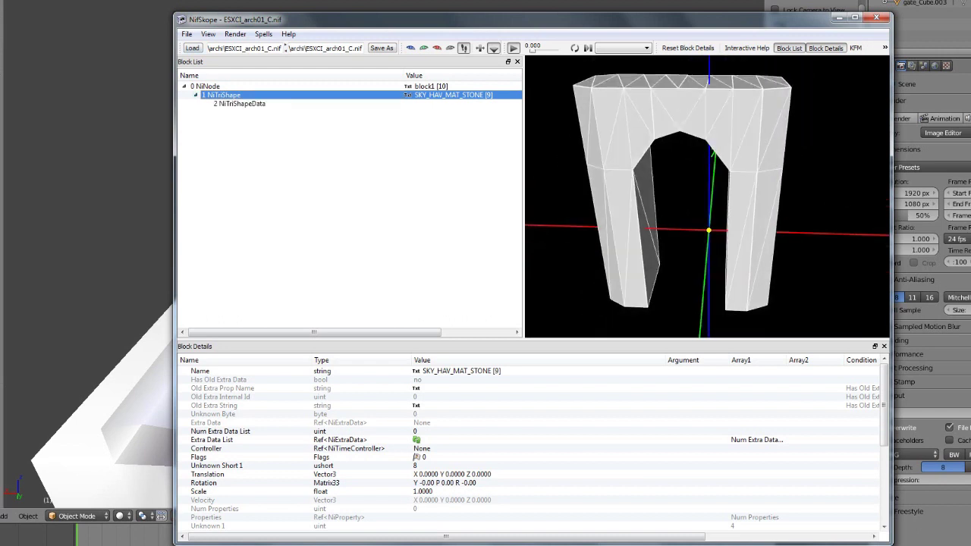
Import cylinder01.obj from the archi folder with the SKY_HAV_MAT_STONE NiTriShape selected.
click(186, 34)
mouse_move(210, 80)
click(346, 94)
click(440, 264)
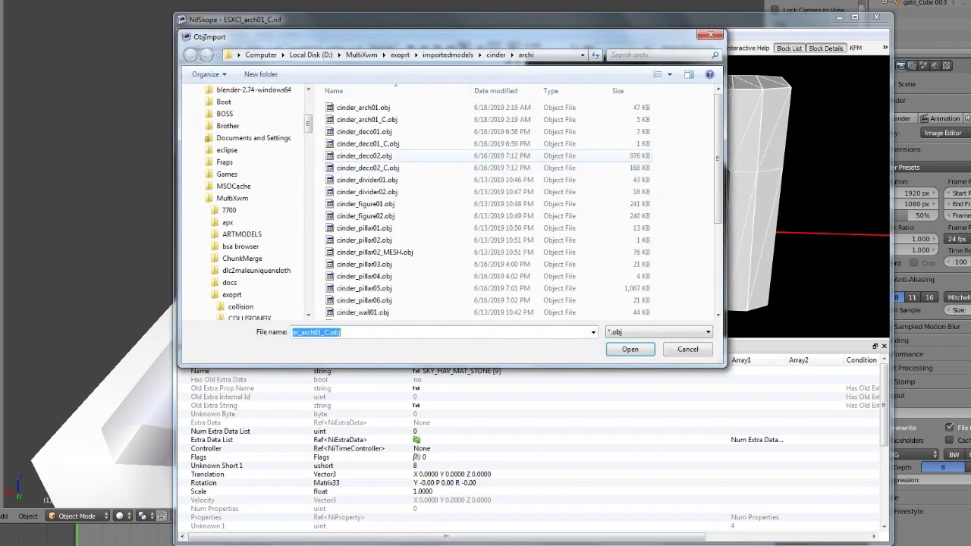
drag(314, 38, 349, 213)
drag(486, 212, 352, 161)
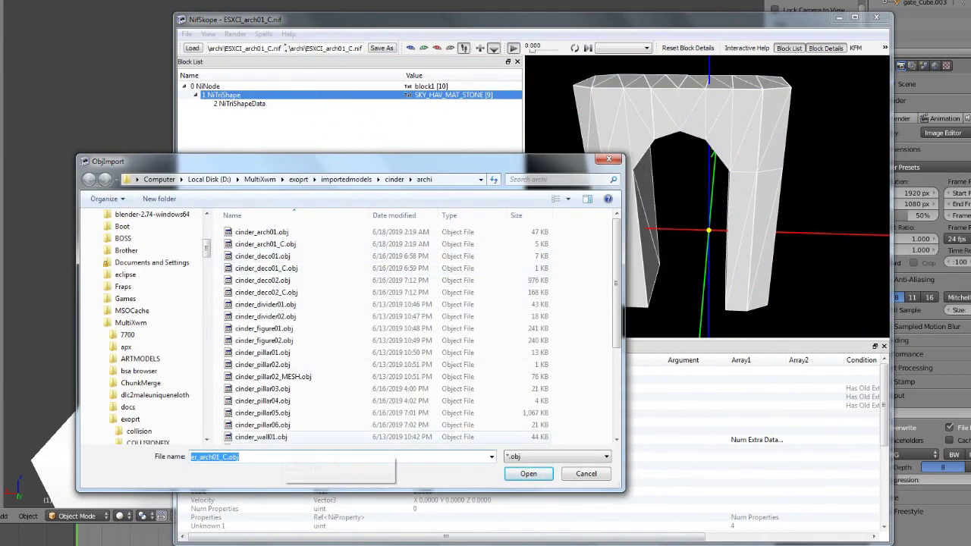
scroll(417, 326, down, 3)
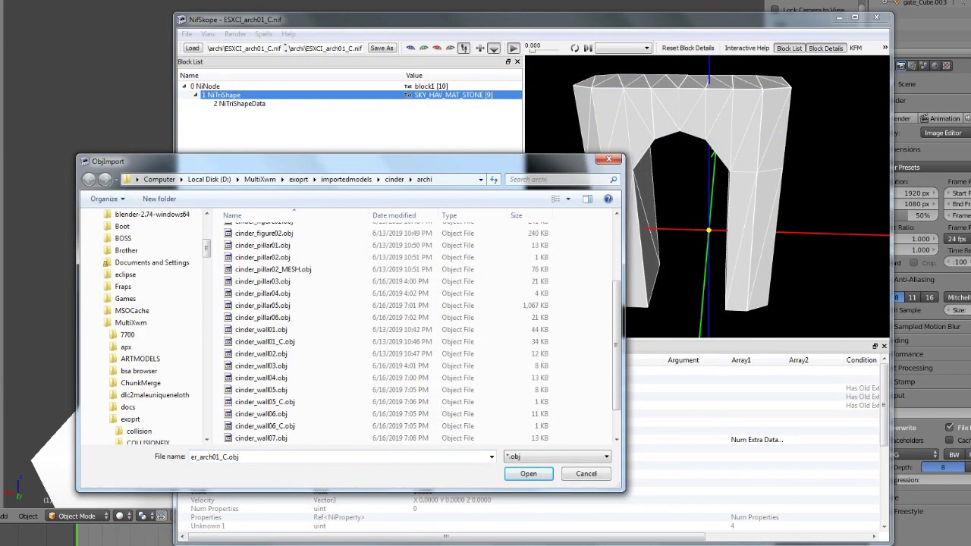
scroll(379, 365, down, 1)
scroll(304, 365, up, 4)
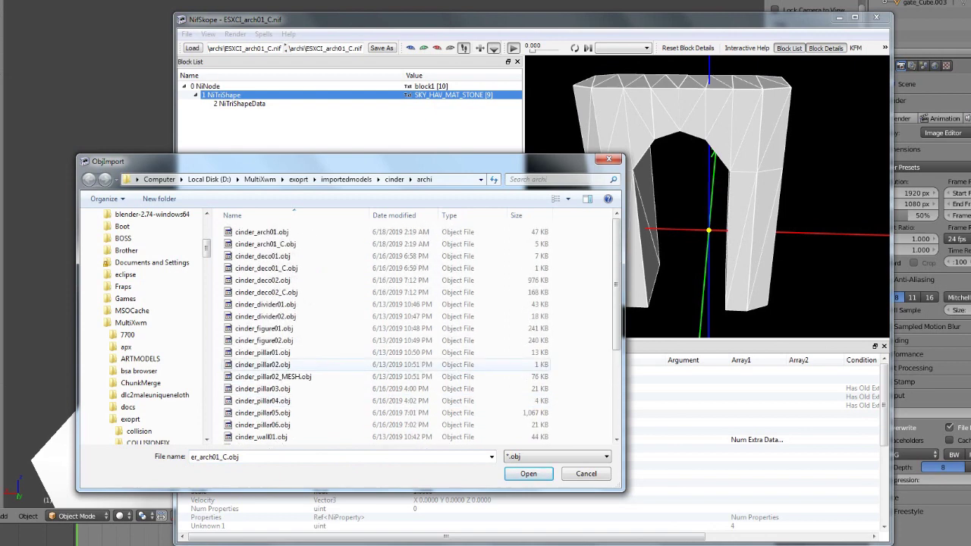
scroll(303, 366, down, 4)
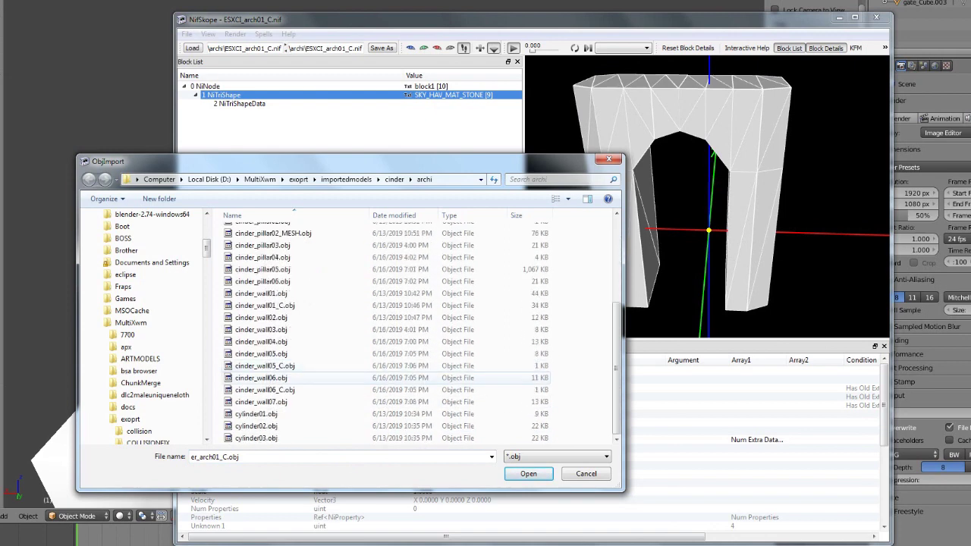
double_click(258, 414)
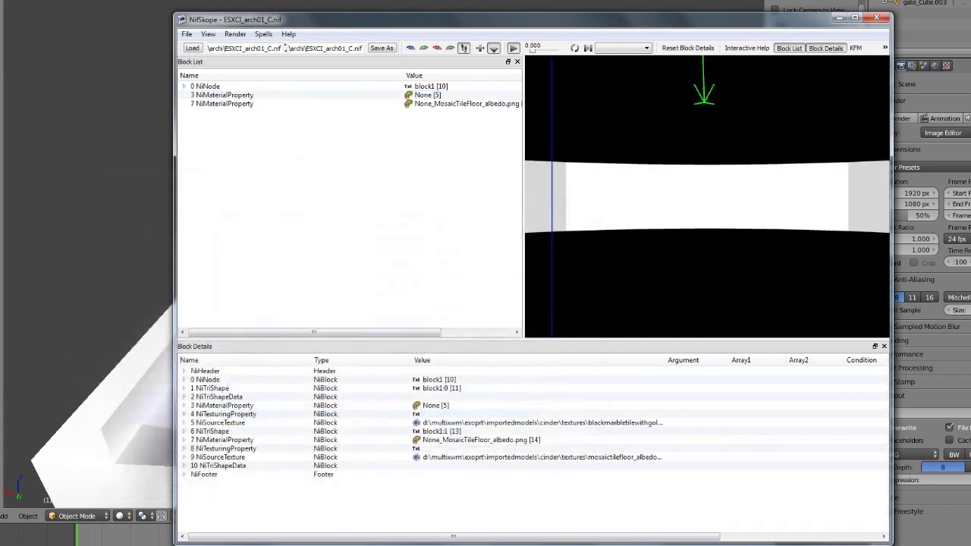
Inspect the imported cylinder from several angles and expand both of its NiTriShape branches.
scroll(707, 197, down, 6)
click(707, 197)
scroll(707, 197, up, 7)
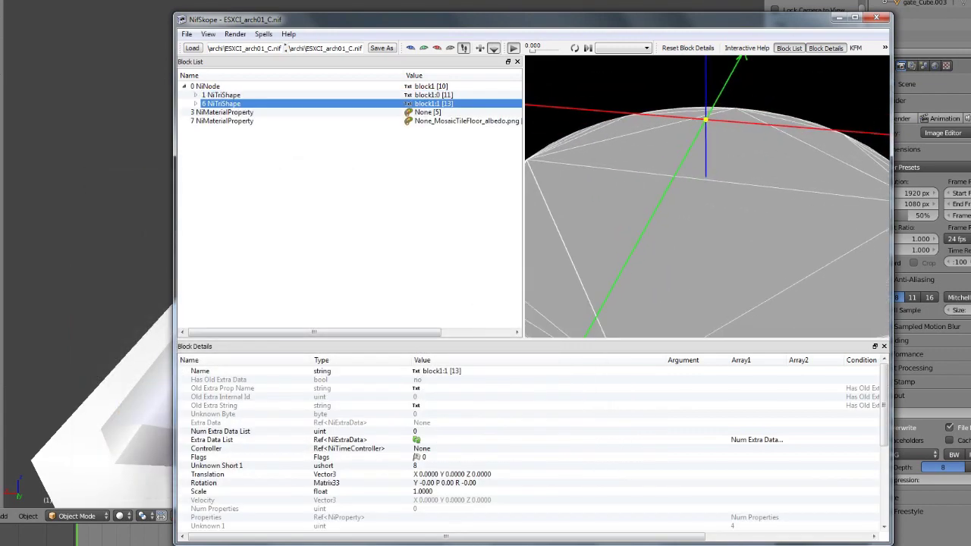
drag(707, 197, 649, 152)
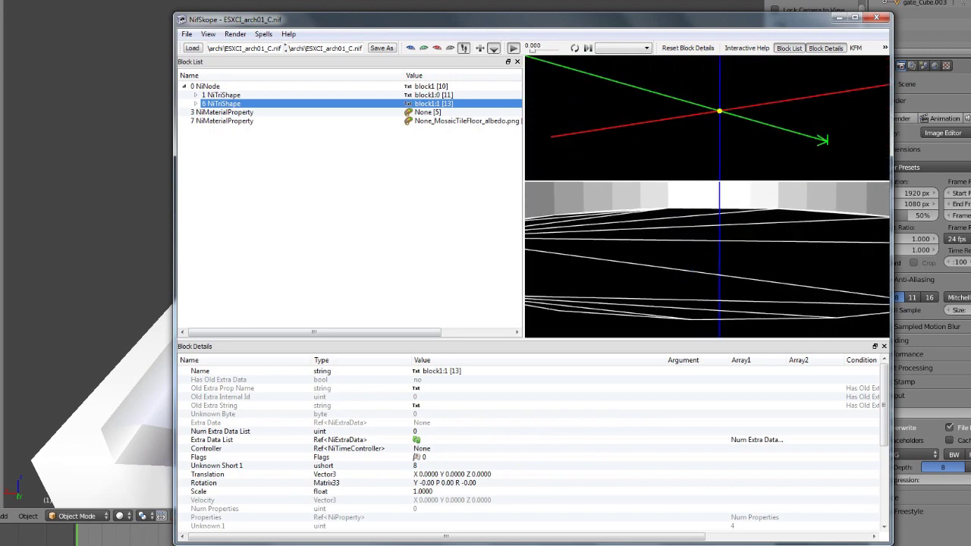
click(196, 103)
click(195, 95)
drag(707, 197, 712, 221)
middle_drag(711, 221, 670, 137)
drag(671, 136, 672, 161)
Compare which cylinder faces belong to the block1:0 NiTriShape and which to the block1:1 NiTriShape.
click(224, 121)
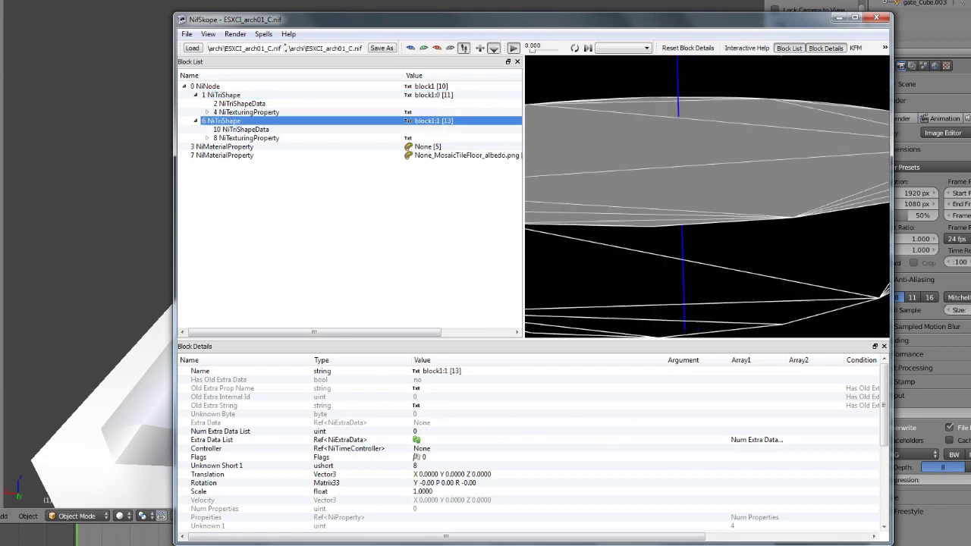
click(224, 95)
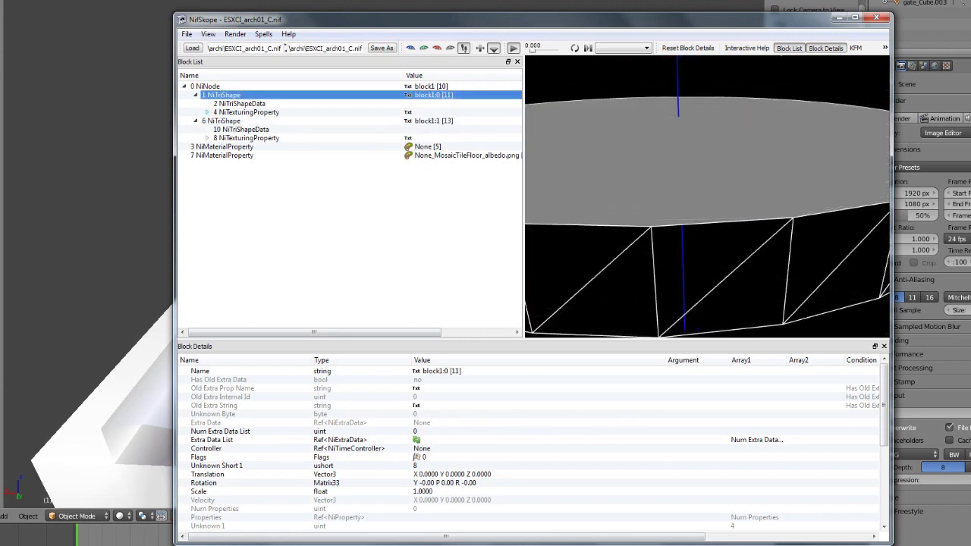
middle_drag(758, 190, 531, 205)
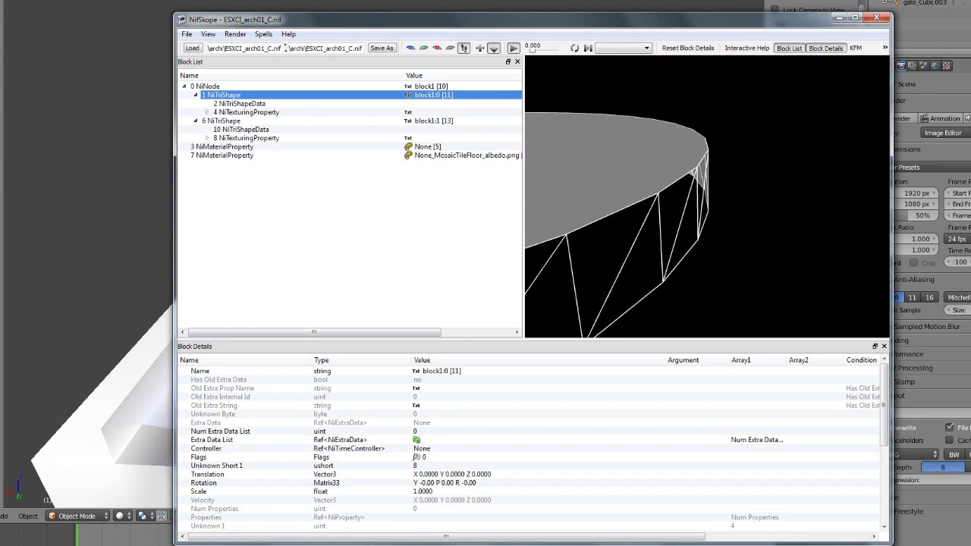
right_click(258, 103)
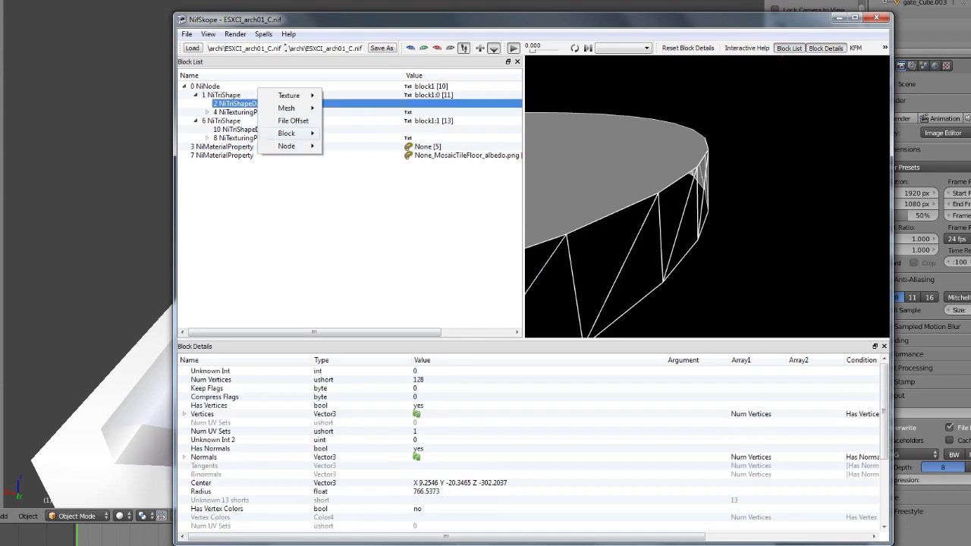
mouse_move(288, 133)
click(462, 227)
drag(645, 204, 728, 203)
click(224, 121)
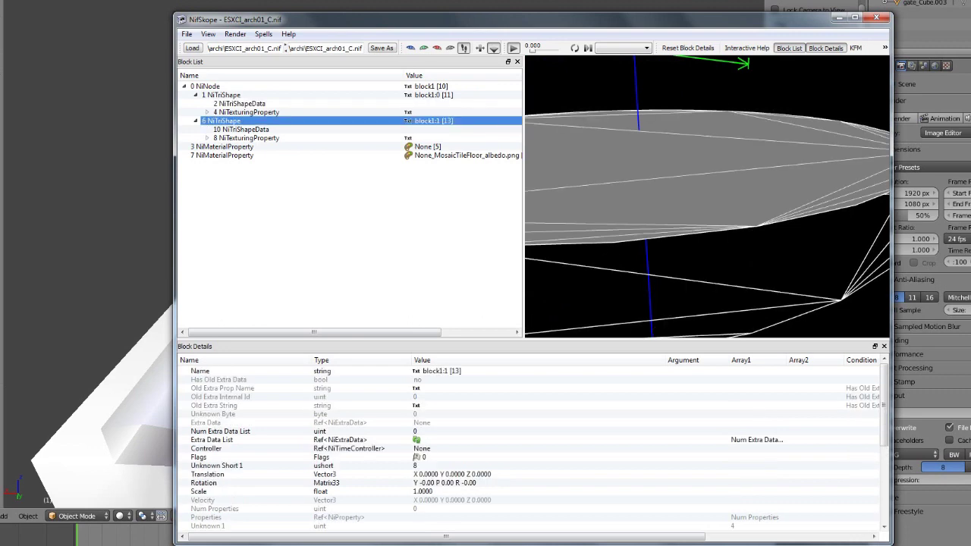
Remove both NiMaterialProperty blocks imported with the cylinder.
click(224, 146)
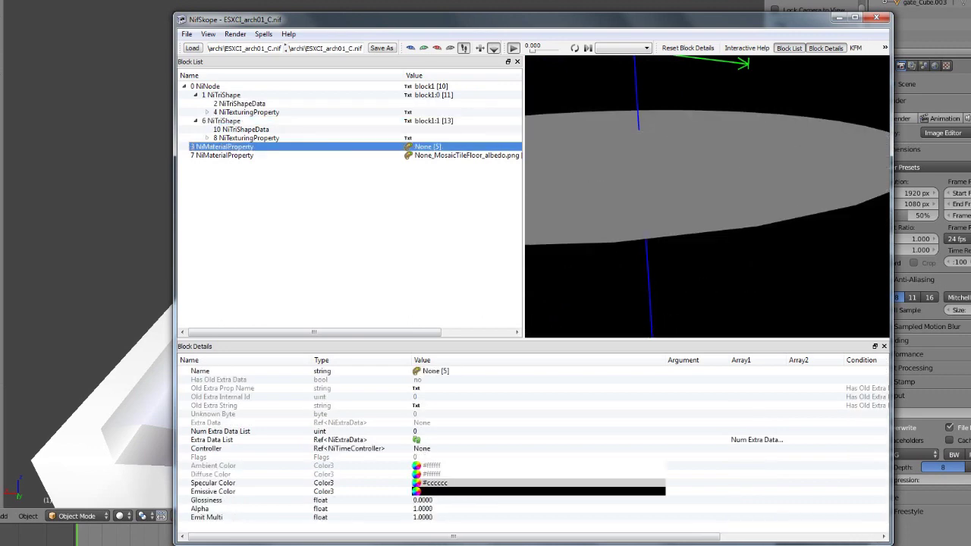
key(ctrl+Delete)
key(Down)
key(Down)
key(Down)
key(Down)
key(Down)
key(Down)
key(ctrl+Delete)
Remove the NiTexturingProperty branches from both cylinder NiTriShapes, leaving only their NiTriShapeData.
key(Down)
key(Down)
key(Down)
key(Down)
key(ctrl+Delete)
key(Down)
key(Down)
key(Down)
key(Right)
key(Down)
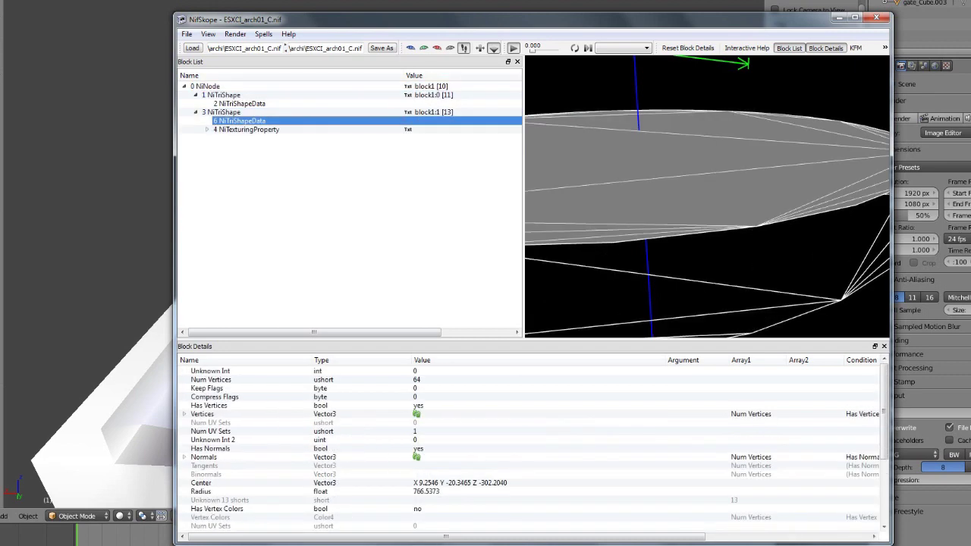
key(Down)
key(ctrl+Delete)
Name the first NiTriShape SKY_HAV_MAT_STONE by choosing that entry from the existing strings.
click(241, 104)
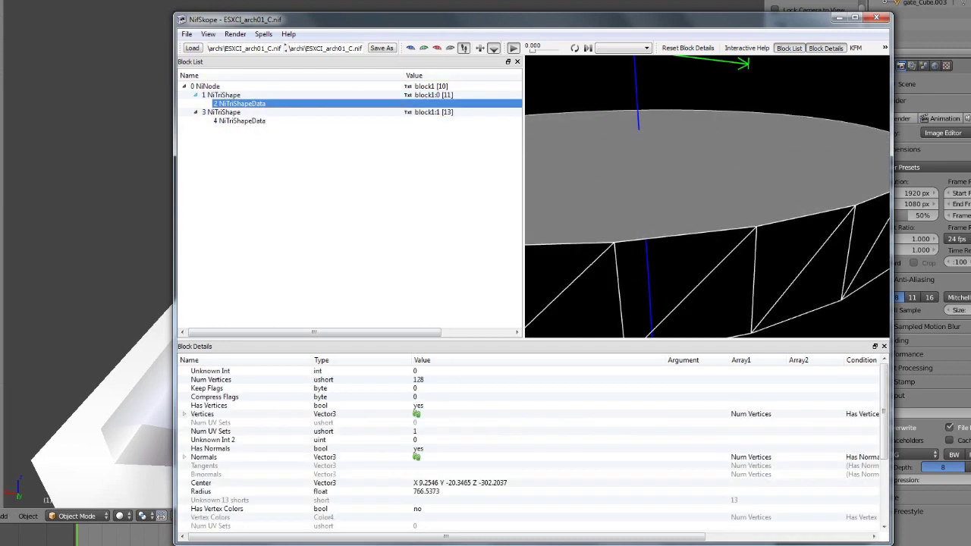
click(224, 95)
right_click(445, 371)
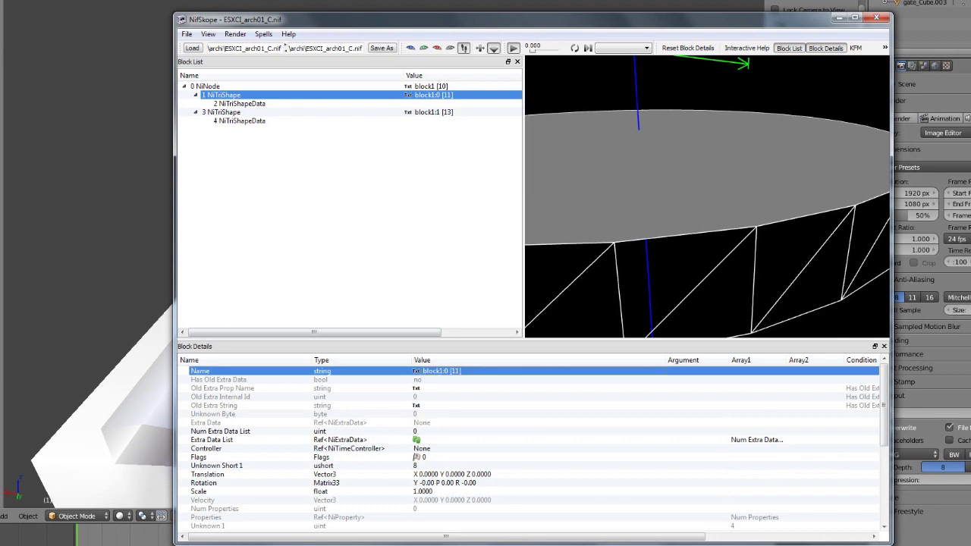
click(490, 402)
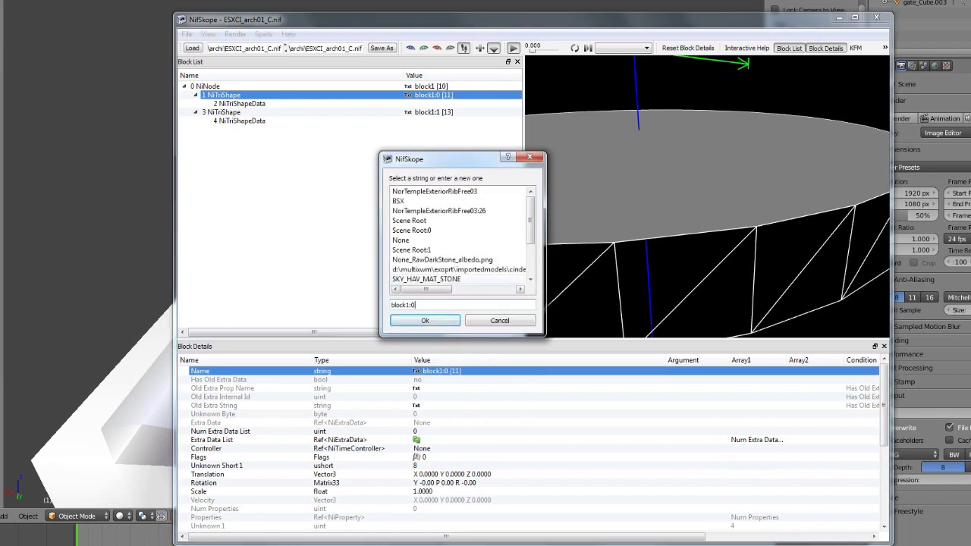
click(426, 279)
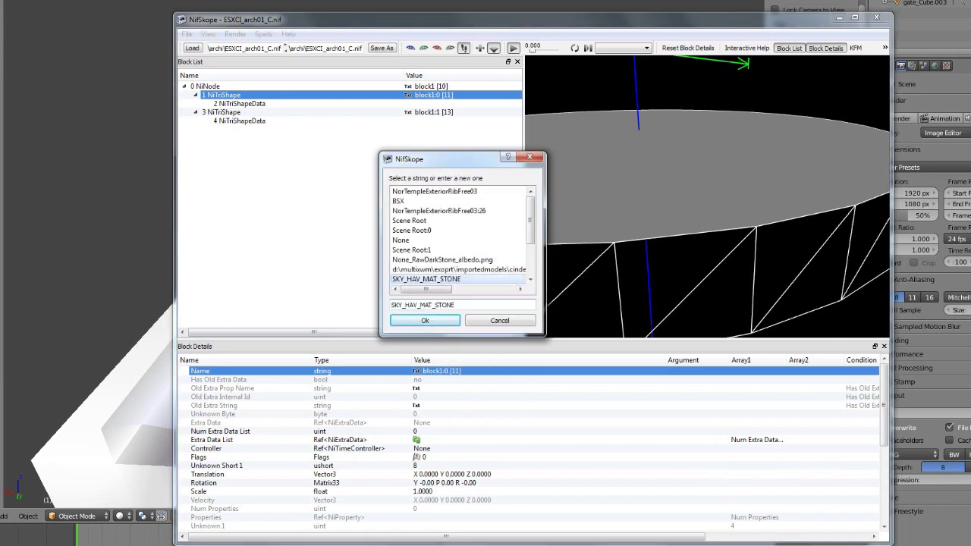
drag(448, 159, 278, 160)
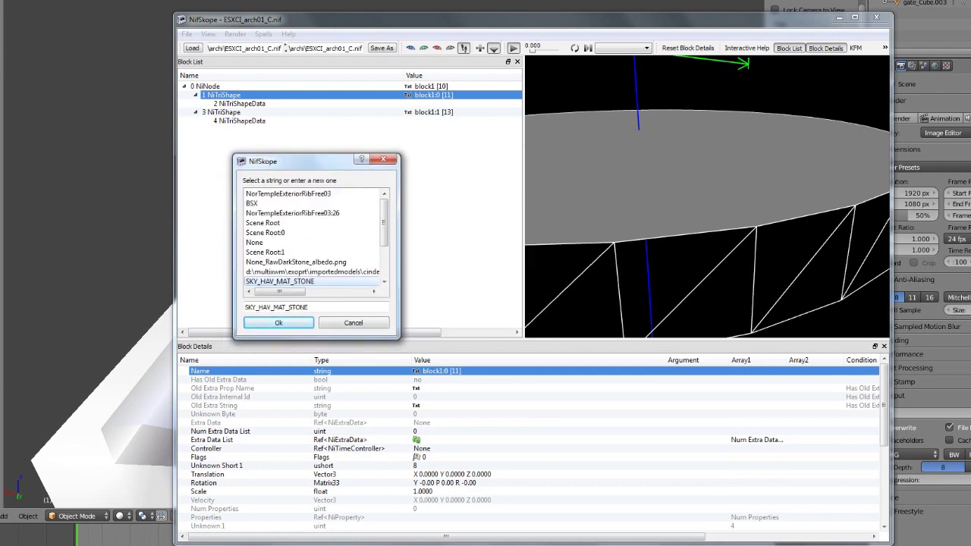
drag(278, 160, 278, 162)
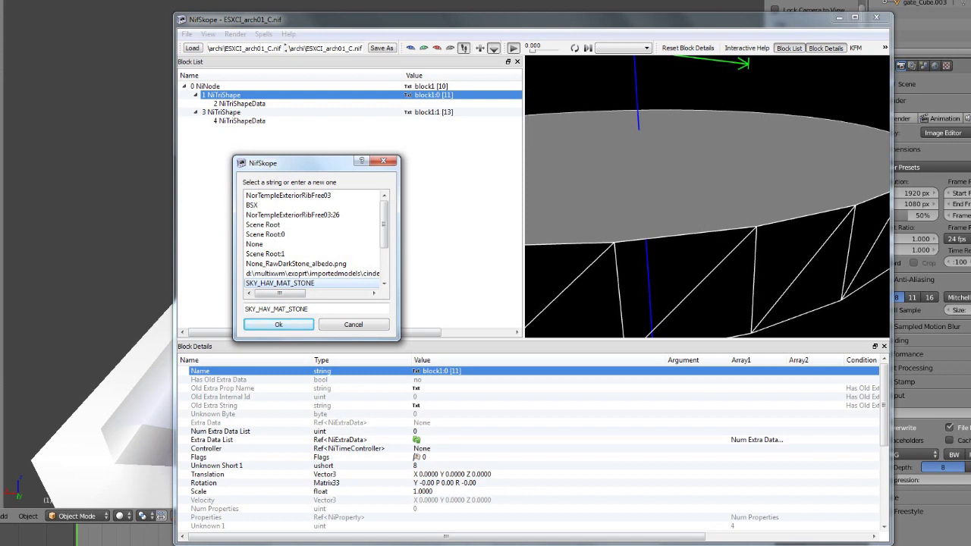
drag(279, 161, 287, 149)
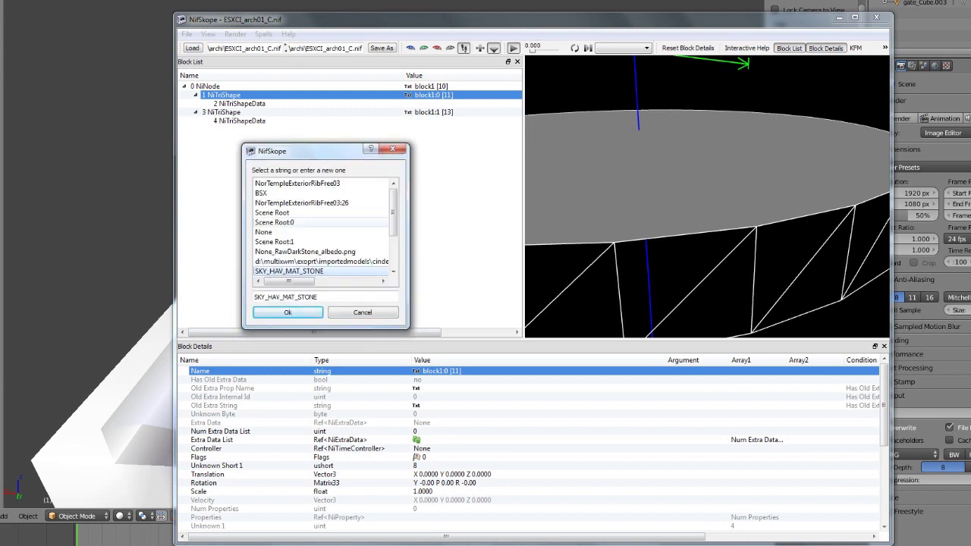
key(Tab)
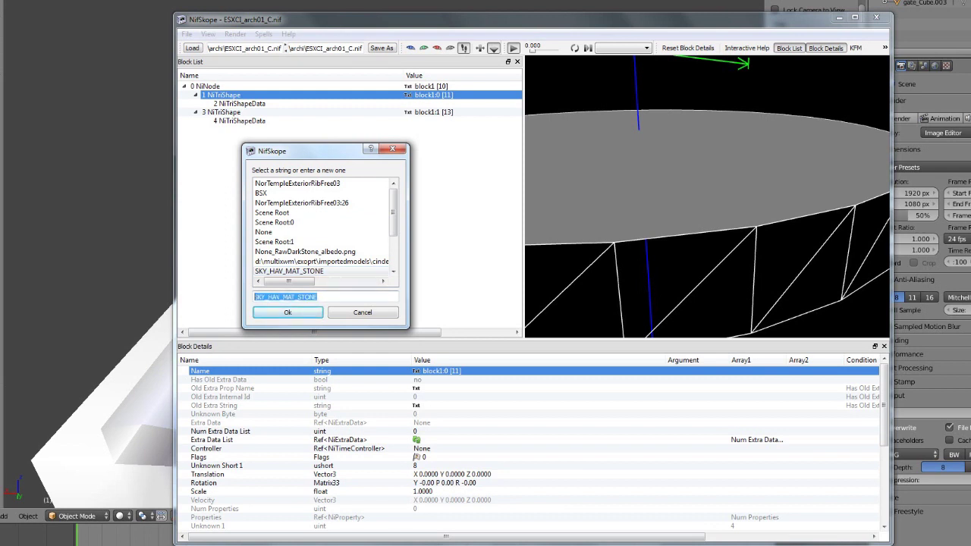
click(318, 297)
drag(318, 296, 255, 297)
click(318, 297)
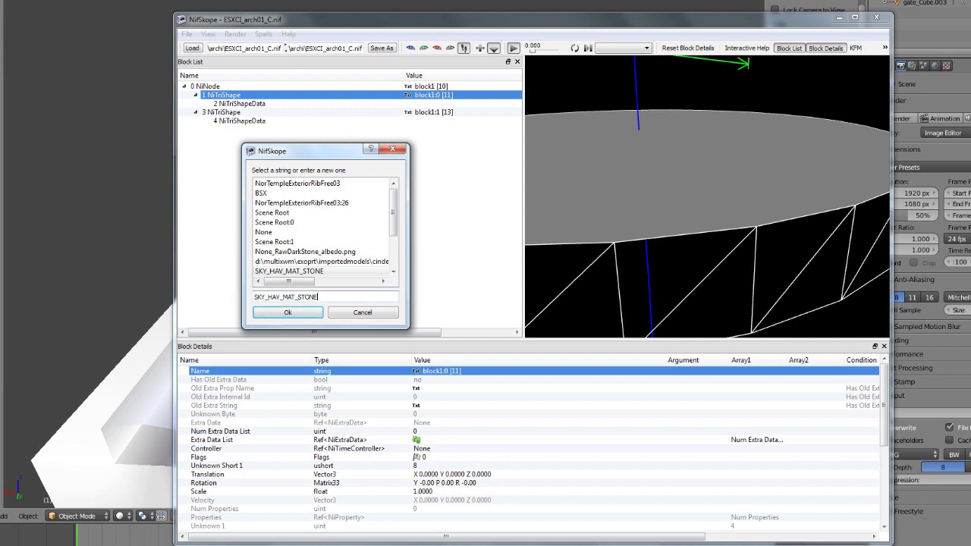
click(287, 313)
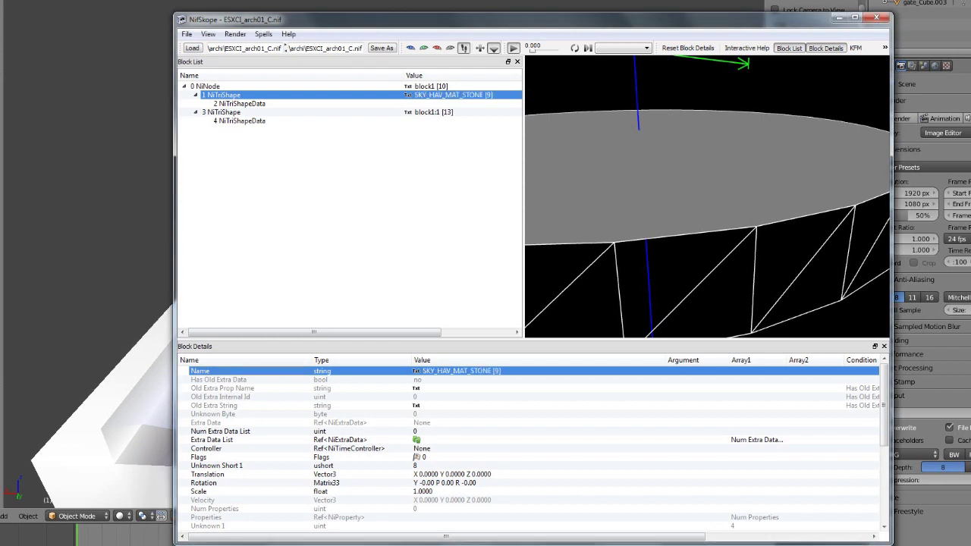
Name the second NiTriShape SKY_HAV_MAT_STONE and compare it with the first one.
click(241, 120)
click(224, 112)
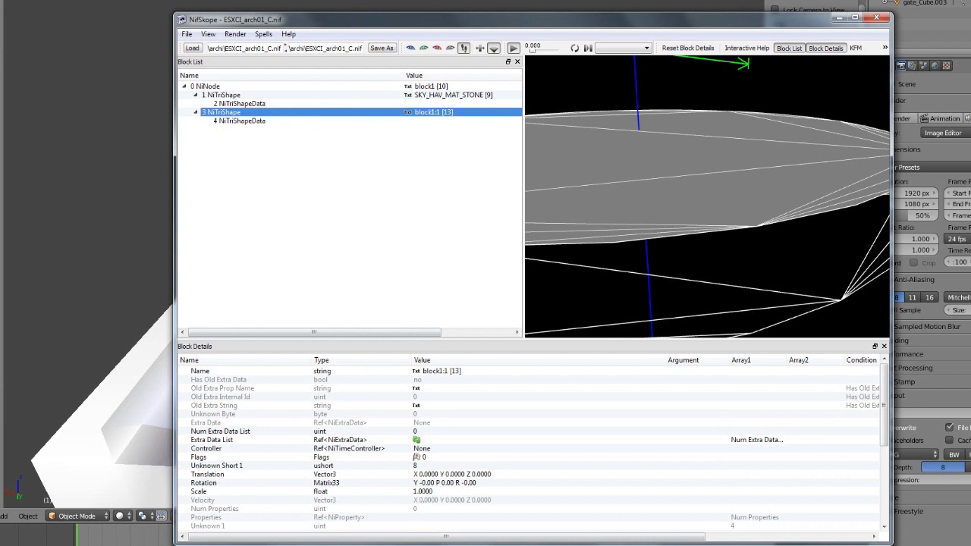
right_click(465, 371)
click(493, 402)
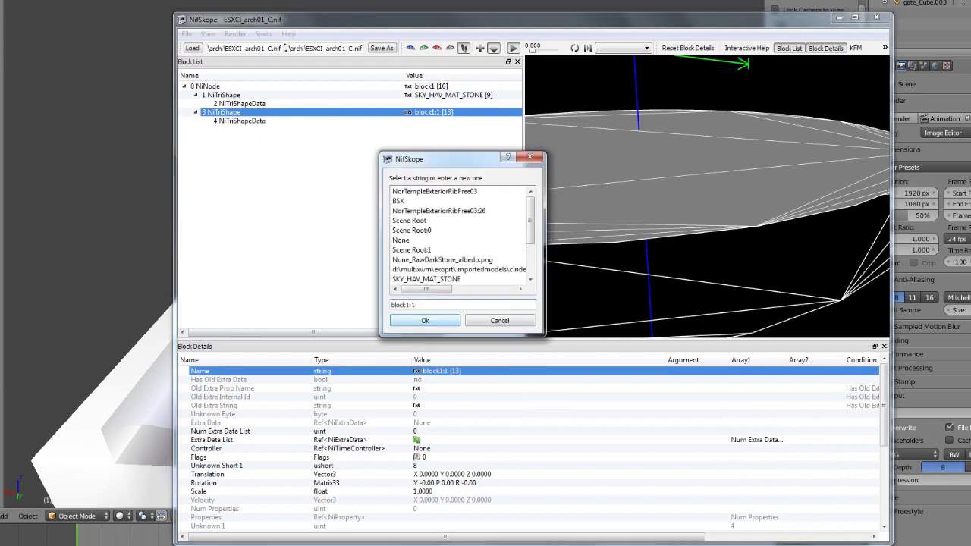
click(427, 279)
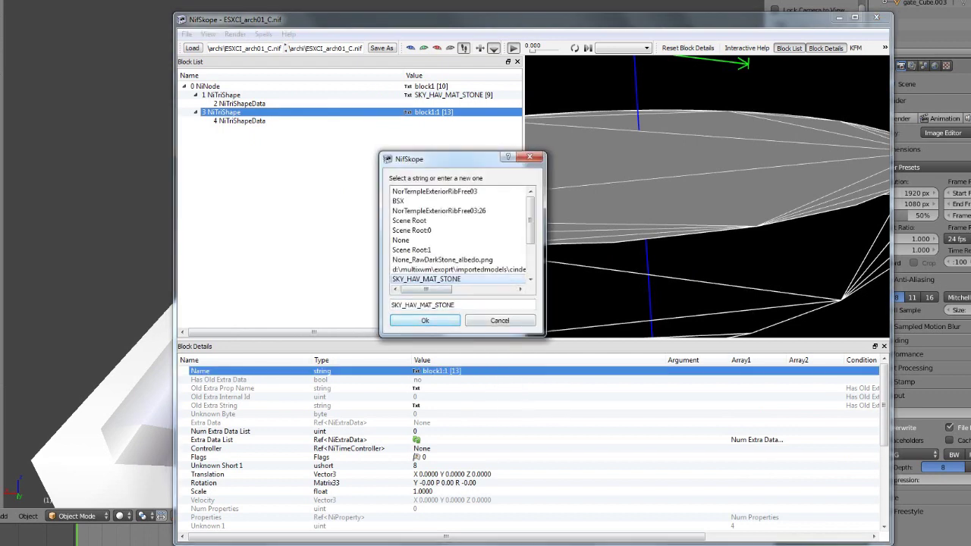
click(425, 321)
click(408, 95)
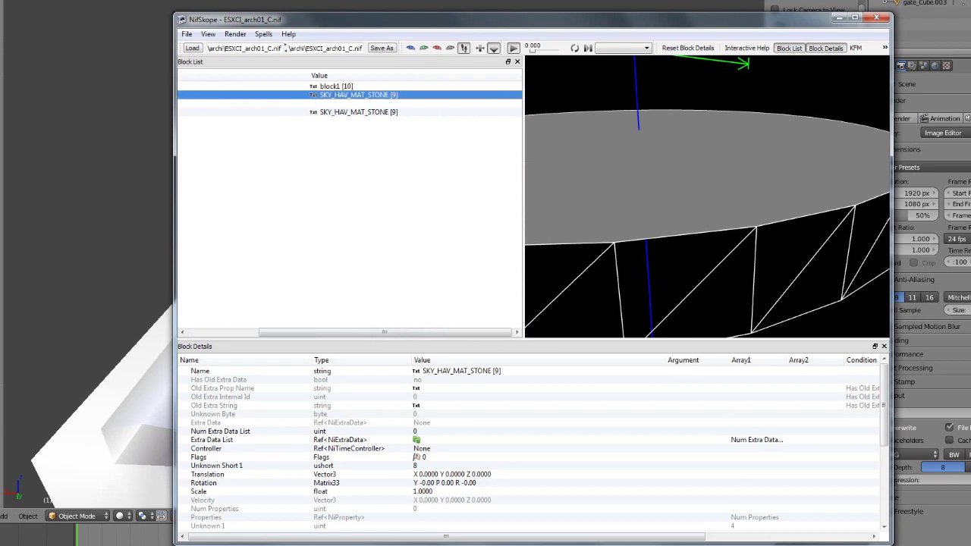
click(379, 120)
click(379, 112)
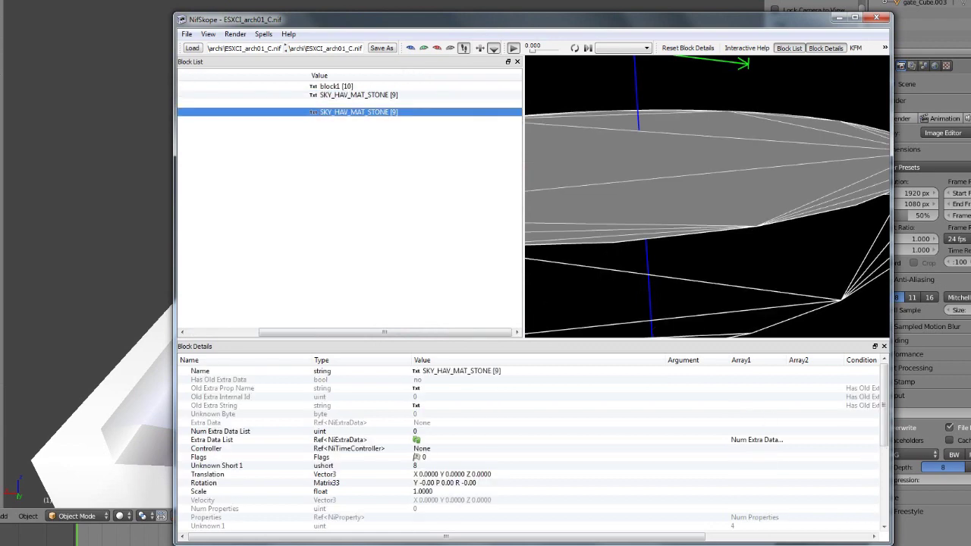
Change the second NiTriShape's name to SKY_HAV_MAT_WOOD.
right_click(471, 369)
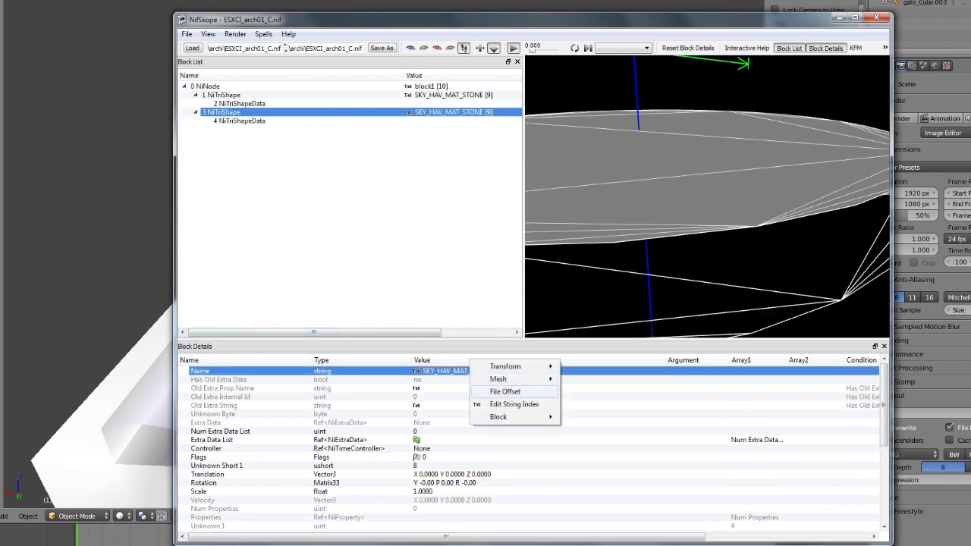
click(514, 404)
drag(455, 305, 437, 305)
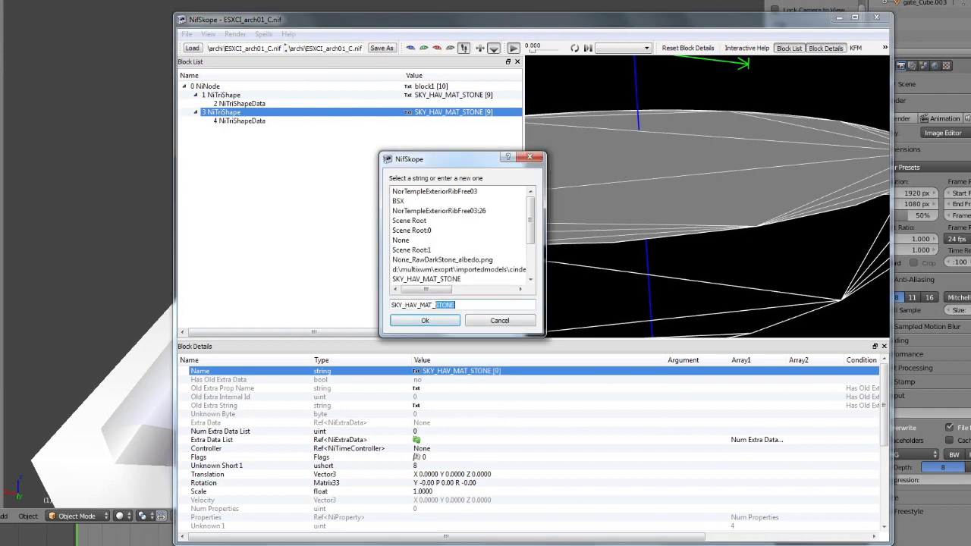
text(WOOD)
key(Return)
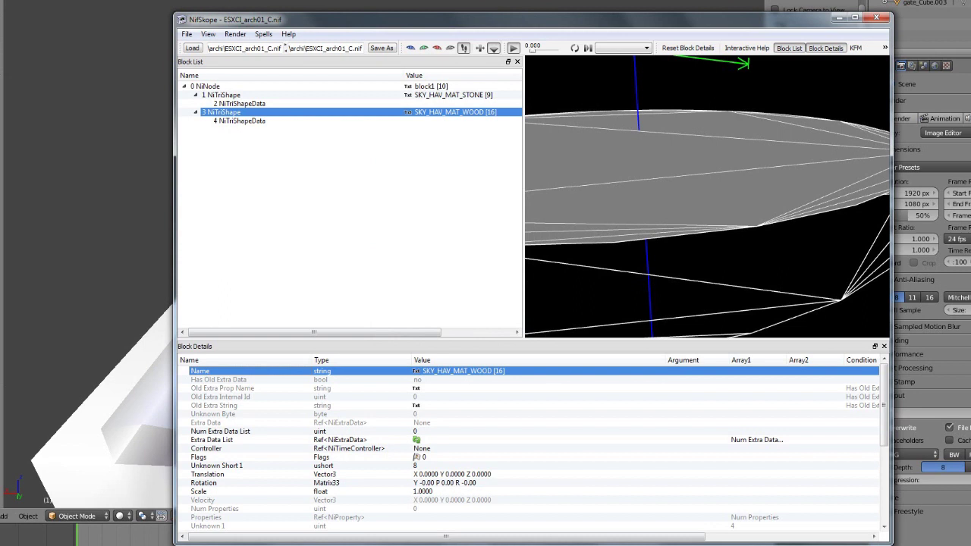
Compare which cylinder faces the stone-named and wood-named NiTriShapes cover, and collapse both branches.
click(196, 112)
click(195, 96)
click(223, 95)
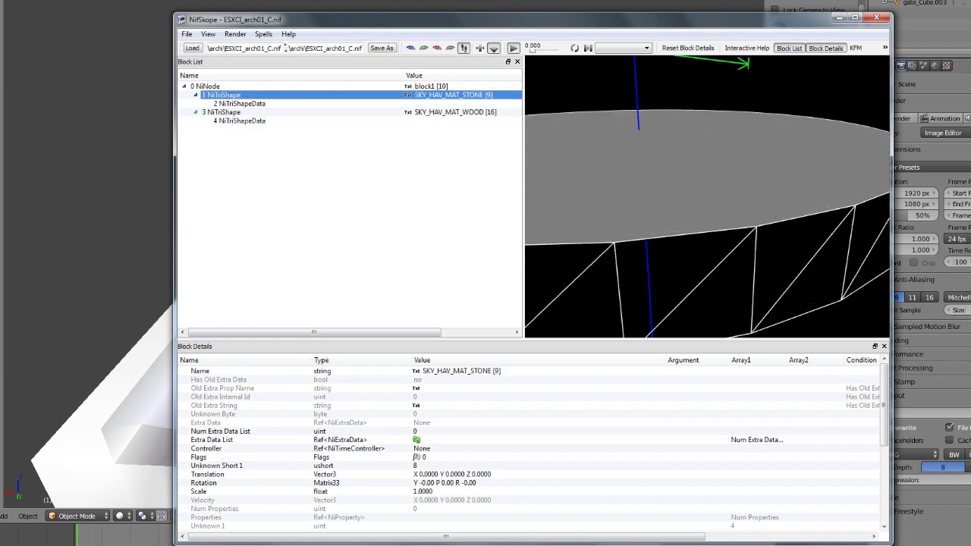
click(223, 112)
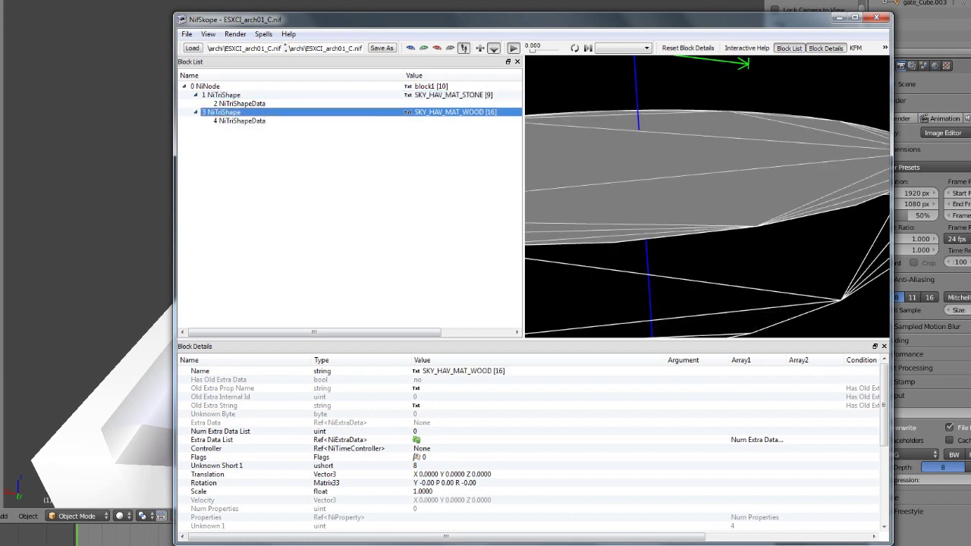
click(184, 87)
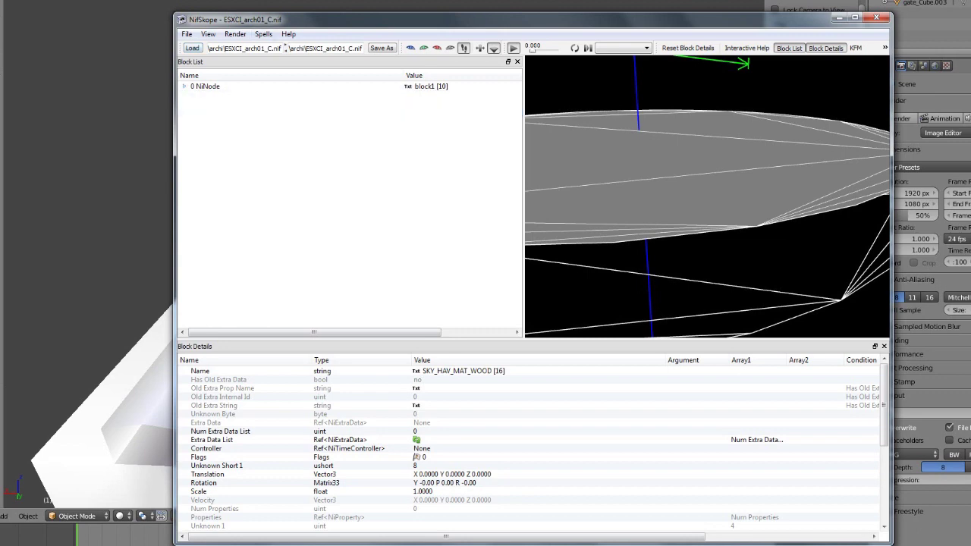
click(184, 86)
click(195, 95)
click(196, 104)
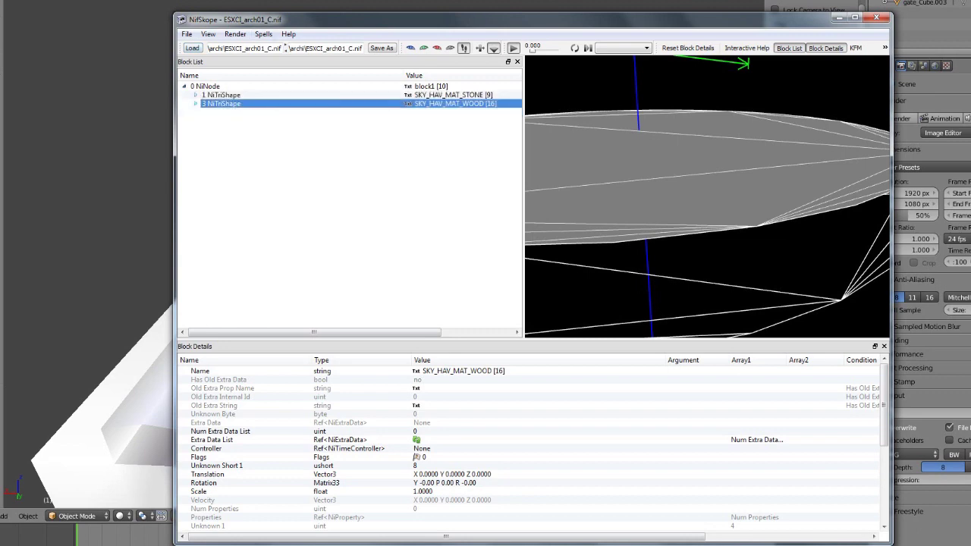
Load ESXCI_arch01_C.nif and expand its NiTriShape to inspect the arch collision mesh and its material name.
click(192, 48)
double_click(258, 245)
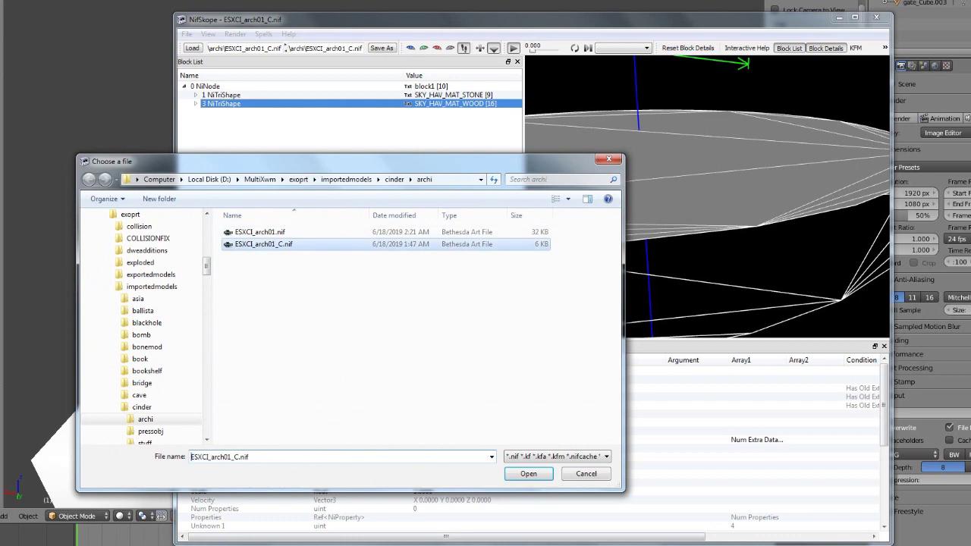
click(206, 87)
click(184, 87)
click(196, 94)
click(195, 95)
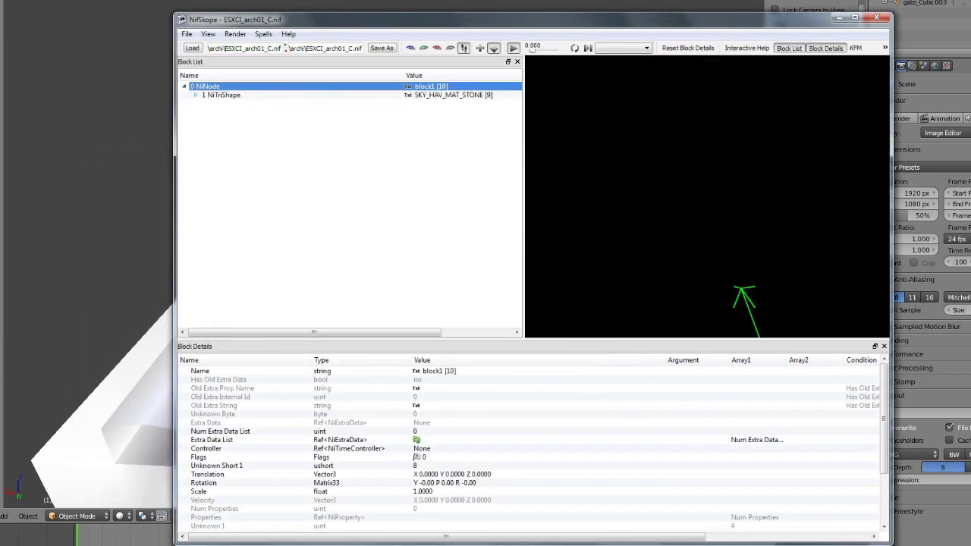
click(220, 95)
click(196, 95)
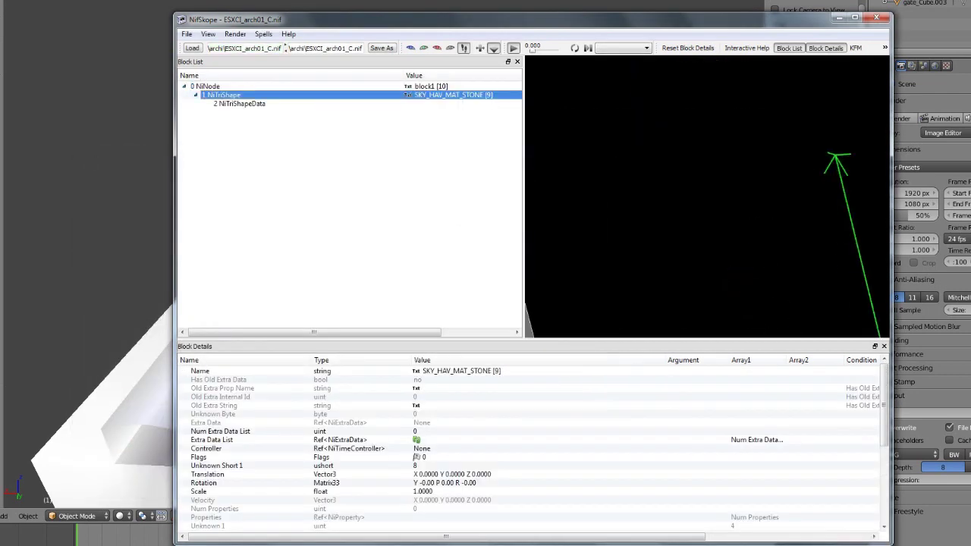
click(577, 182)
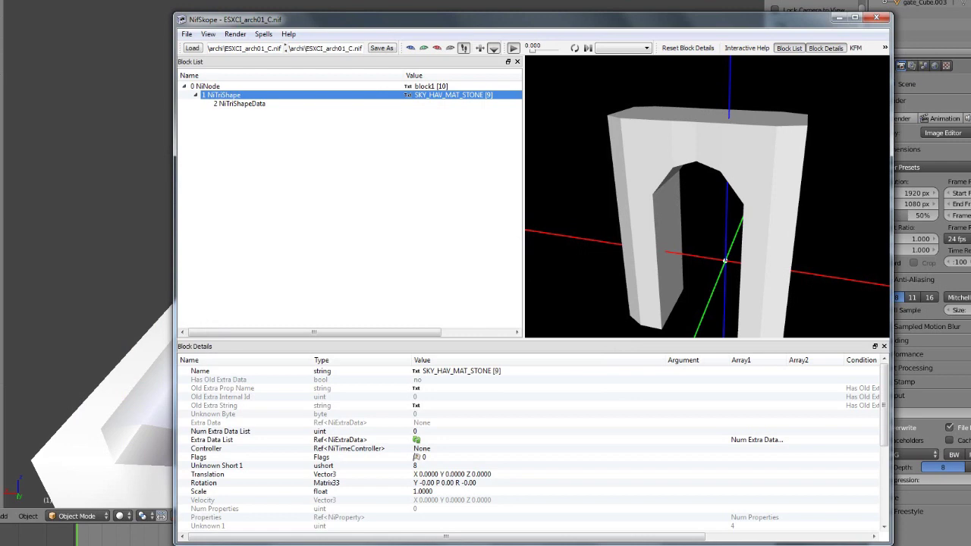
click(192, 48)
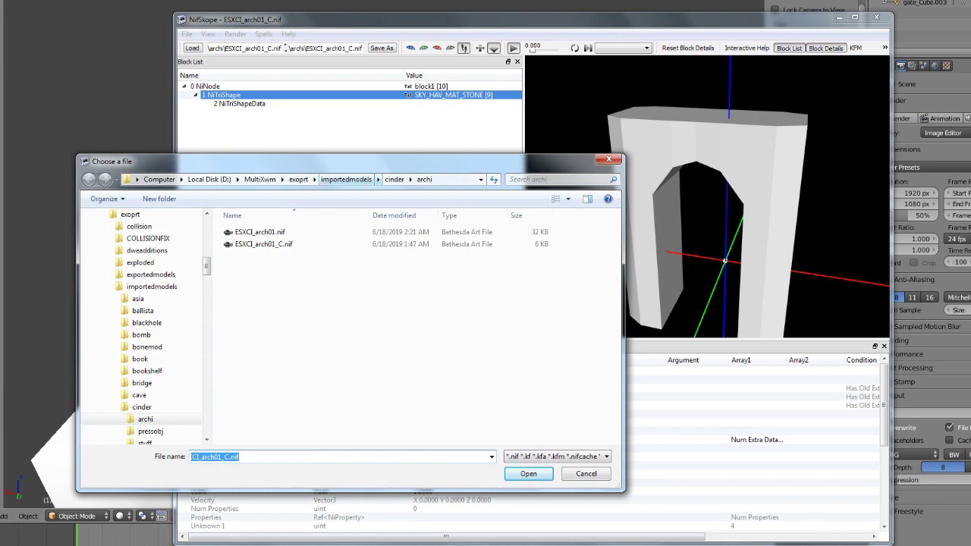
key(Return)
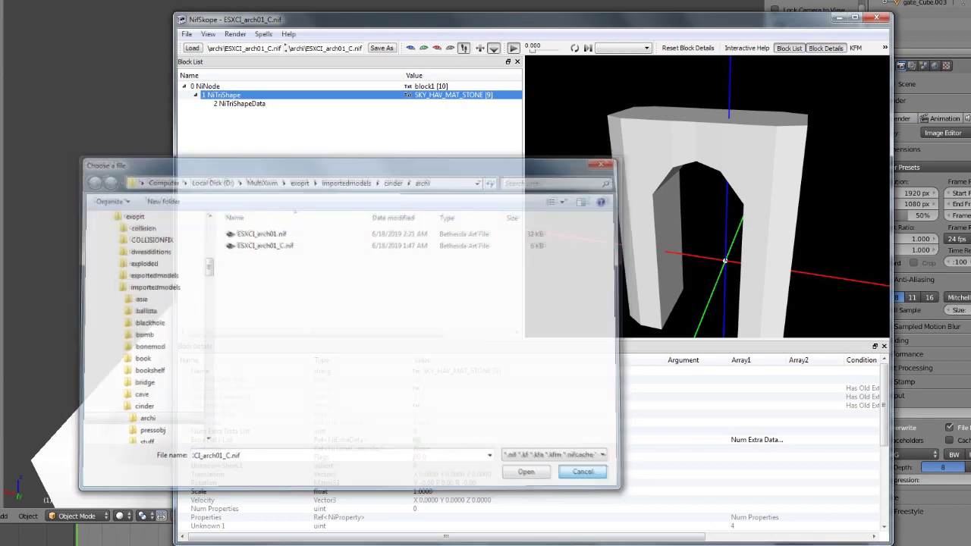
Switch to Windows Explorer and launch NifUtilsSuite.exe from the MultiXwm\ChunkMerge folder on drive D.
click(27, 539)
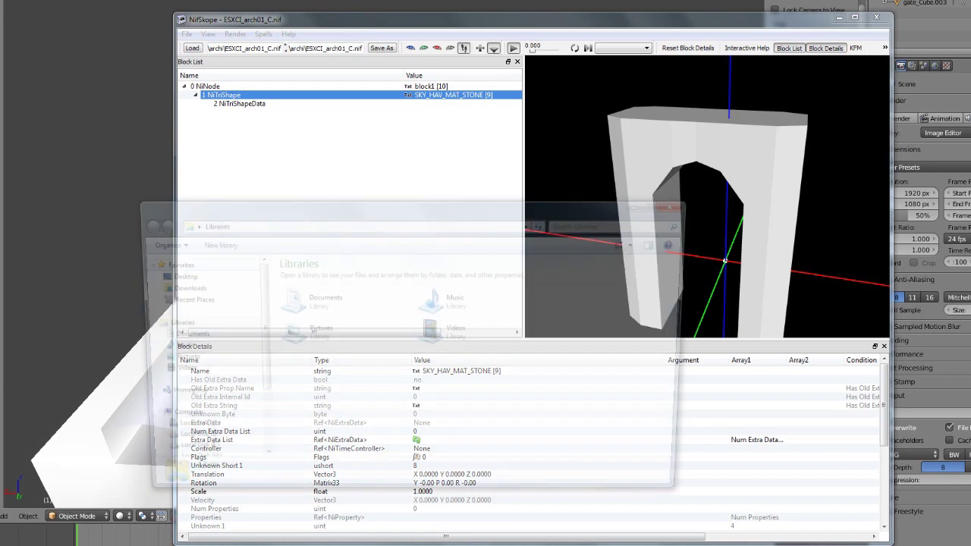
click(182, 444)
double_click(305, 421)
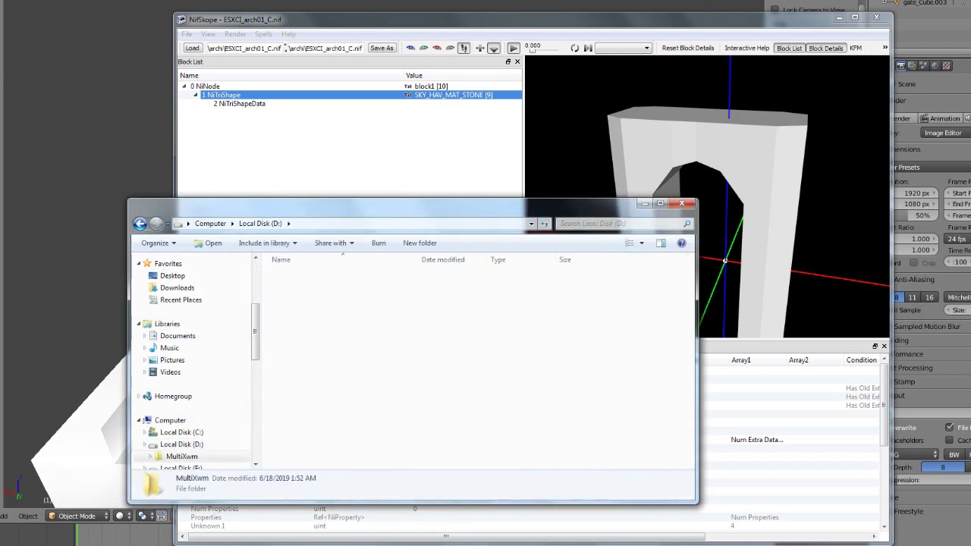
double_click(303, 324)
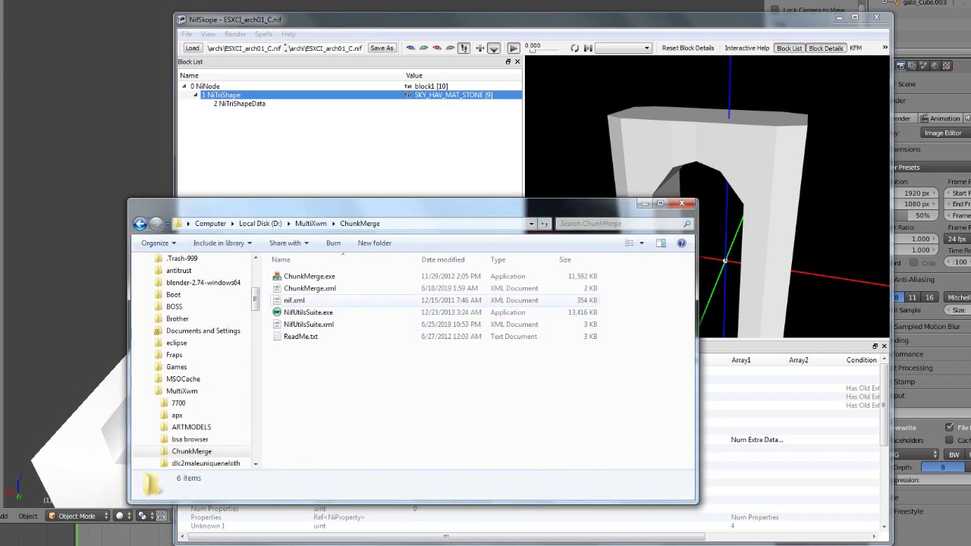
double_click(308, 312)
click(493, 266)
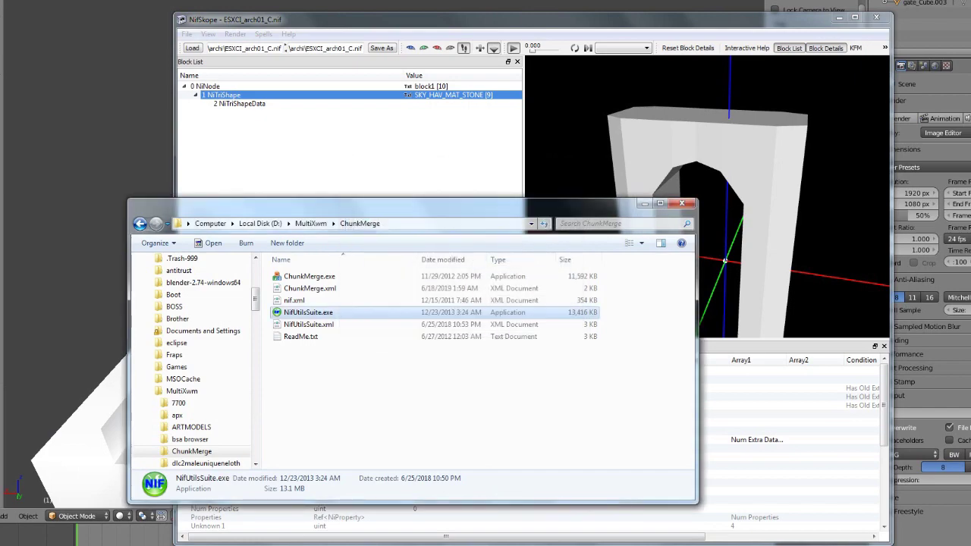
drag(175, 1, 209, 34)
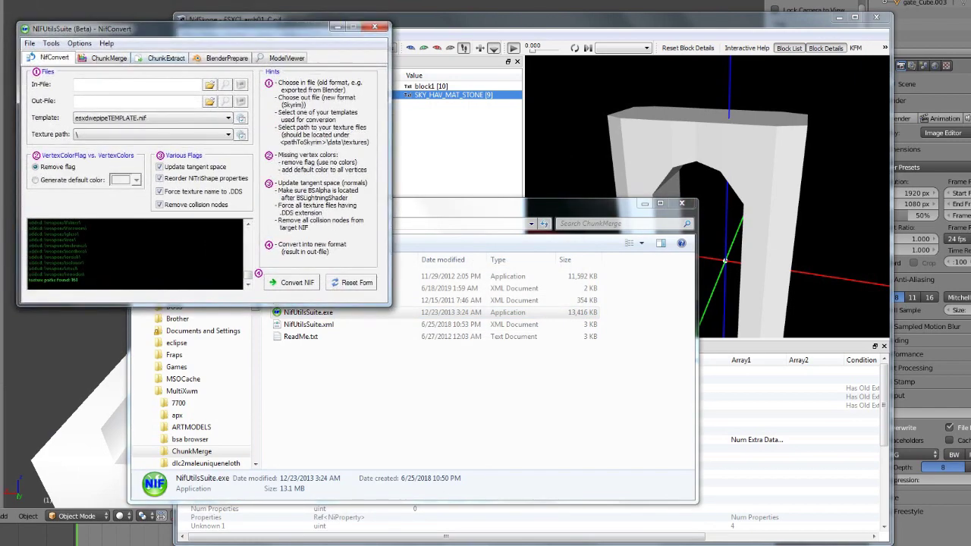
Preview ESXclantern01.nif from the cinder folder with its collision in ModelViewer, and close NifUtilsSuite and the Explorer window.
click(209, 84)
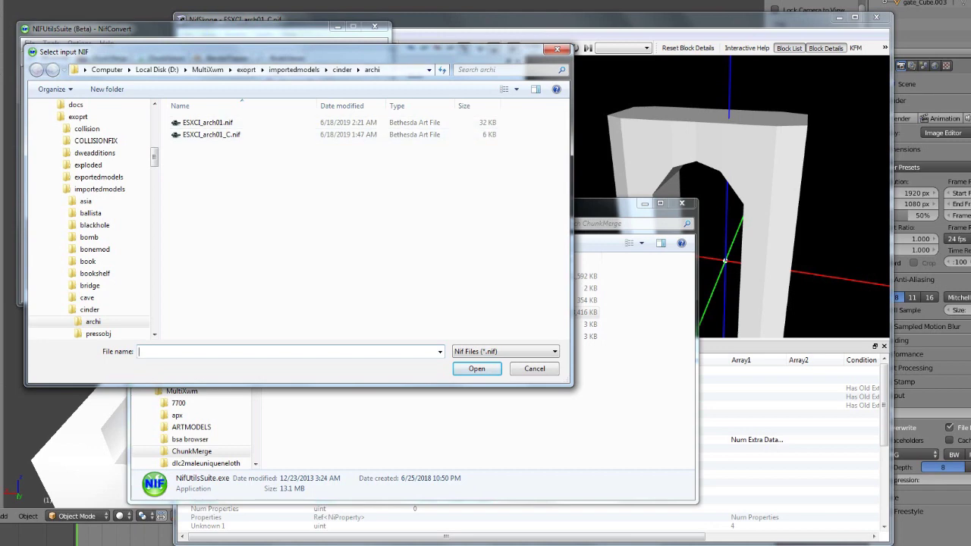
click(342, 69)
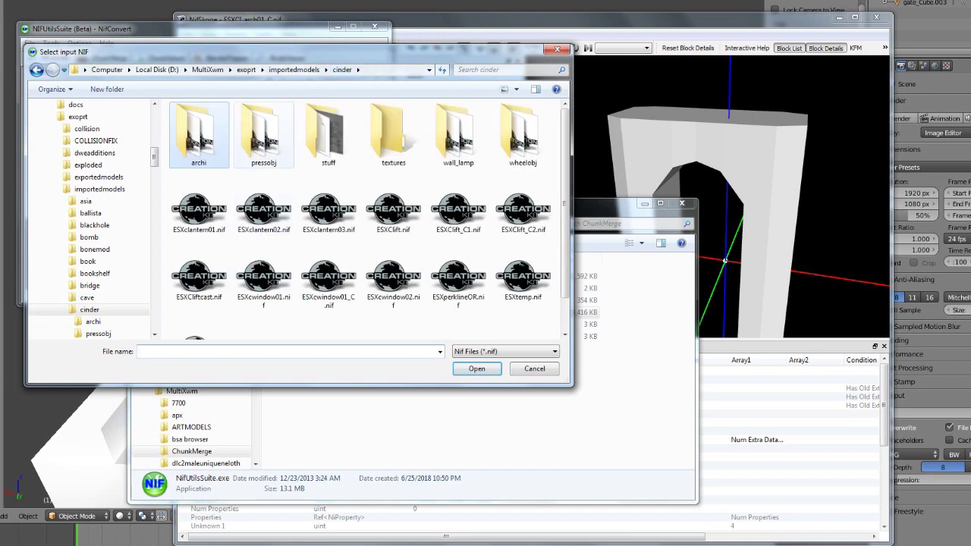
double_click(199, 209)
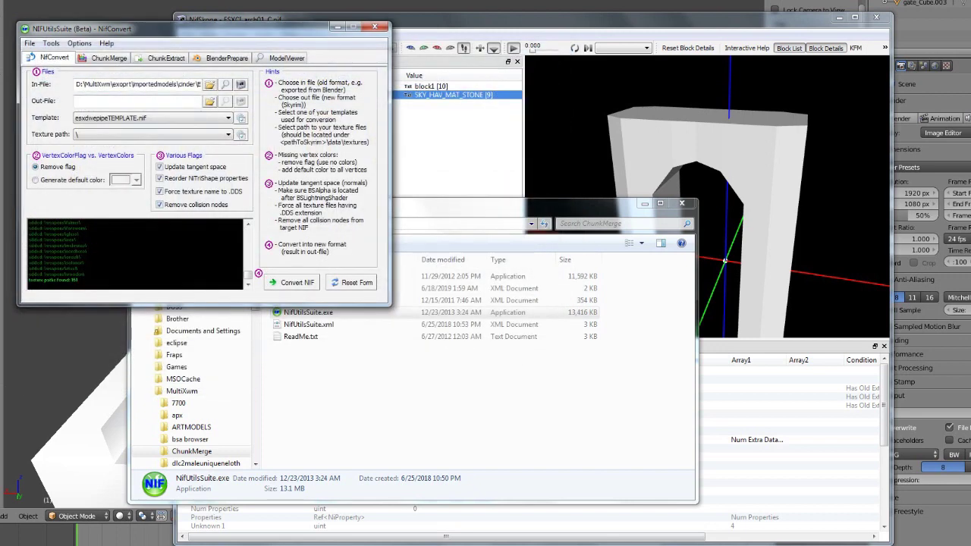
click(226, 84)
drag(151, 163, 163, 193)
scroll(124, 168, up, 4)
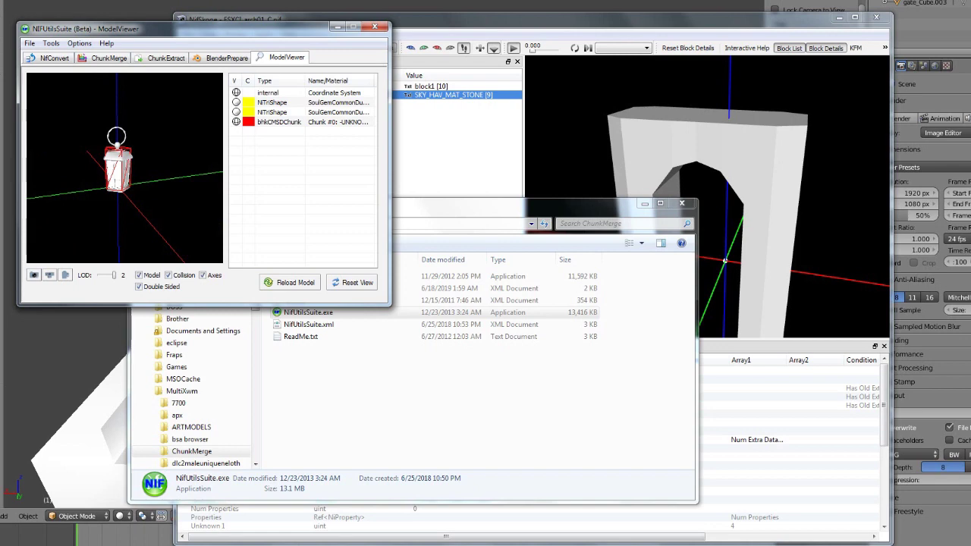
click(375, 28)
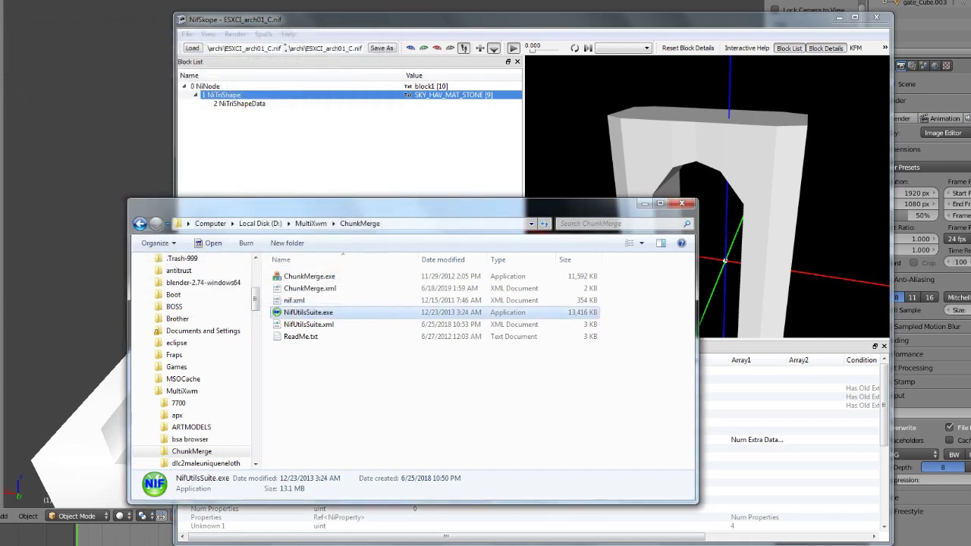
click(682, 204)
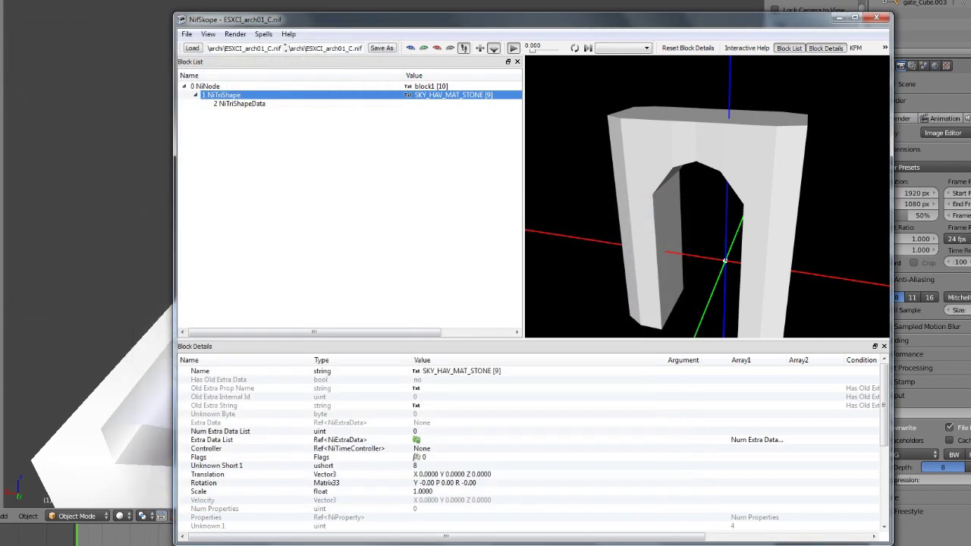
Start loading another NIF in NifSkope and browse to the exoprt\meshes\dungeons folder.
click(192, 47)
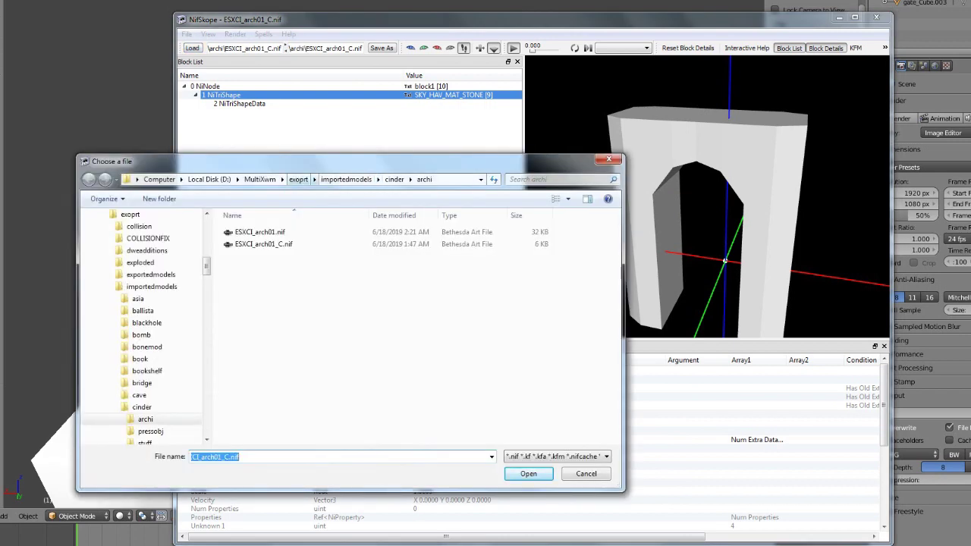
click(298, 179)
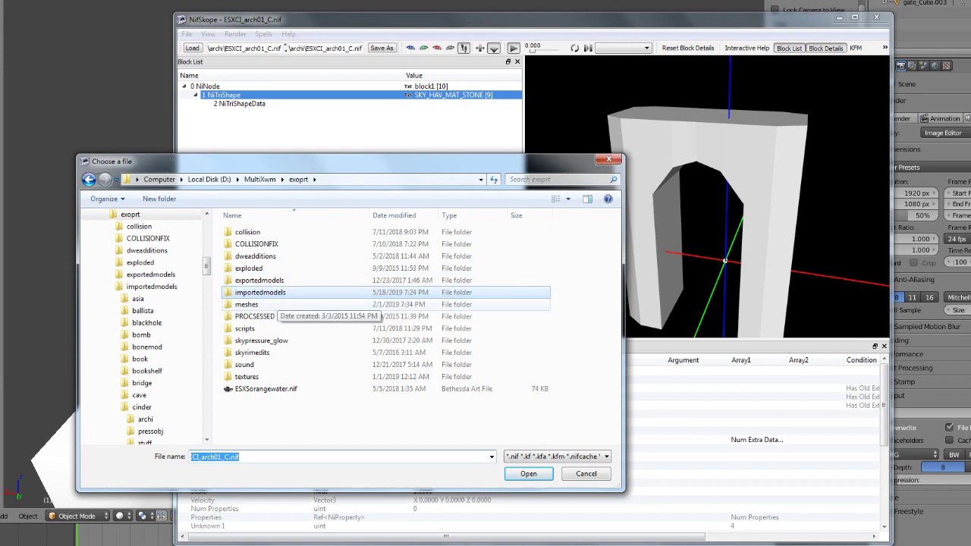
double_click(246, 304)
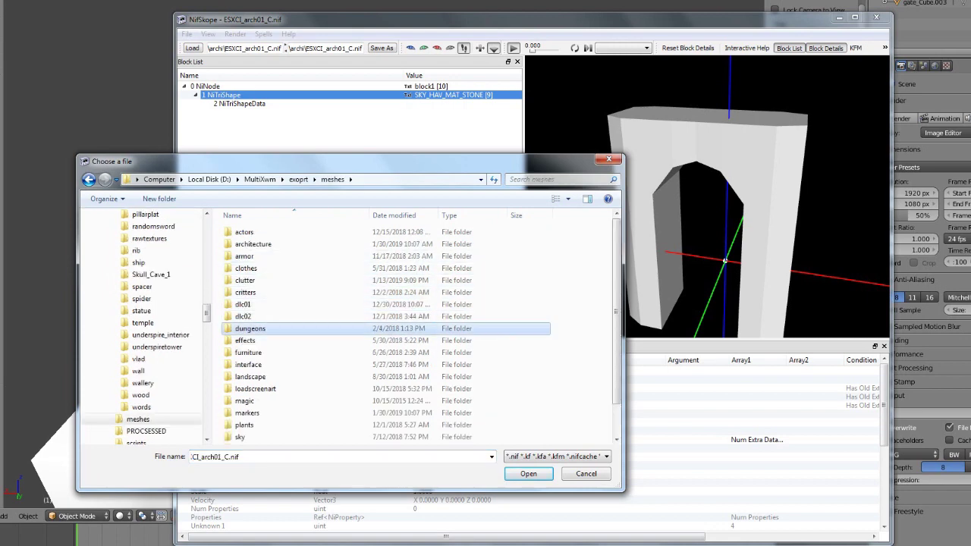
double_click(250, 329)
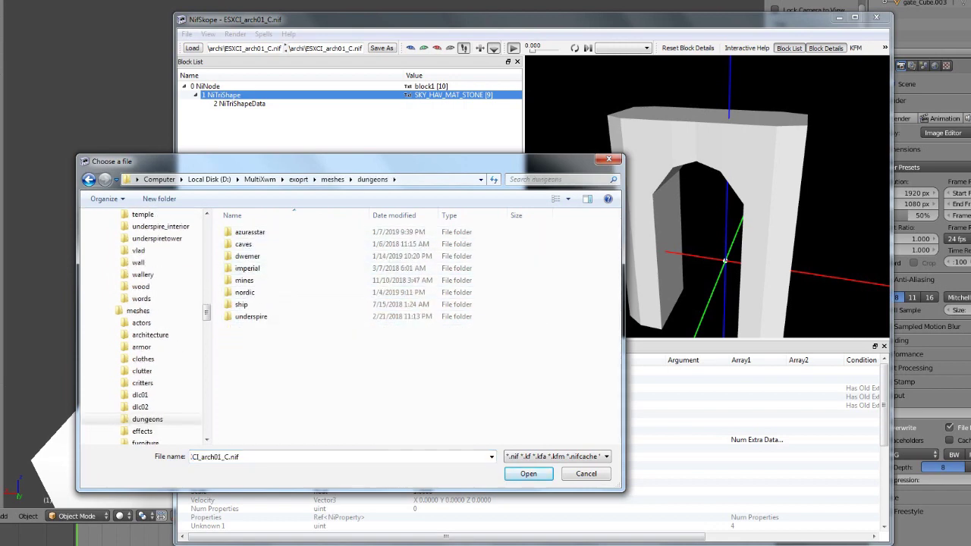
Switch to Fallout 3 Archive Utility, check the dungeons\nordic\clutter path in Skyrim - Meshes.bsa, and minimize the utility.
key(alt+Tab)
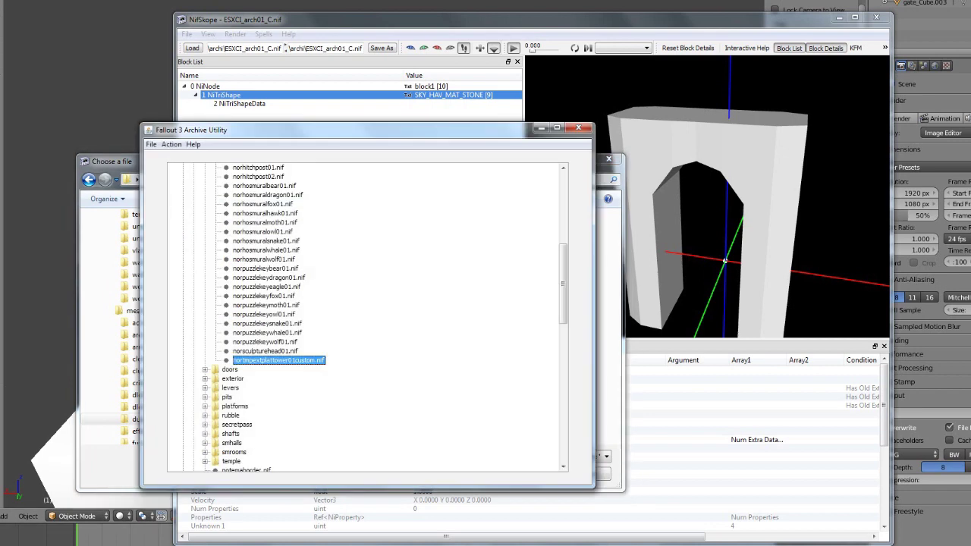
scroll(367, 317, up, 10)
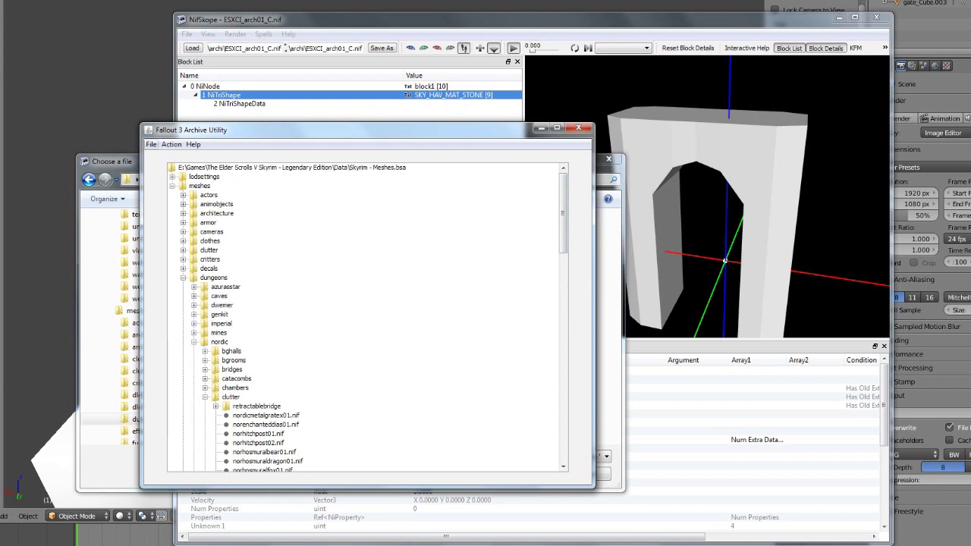
drag(531, 129, 537, 115)
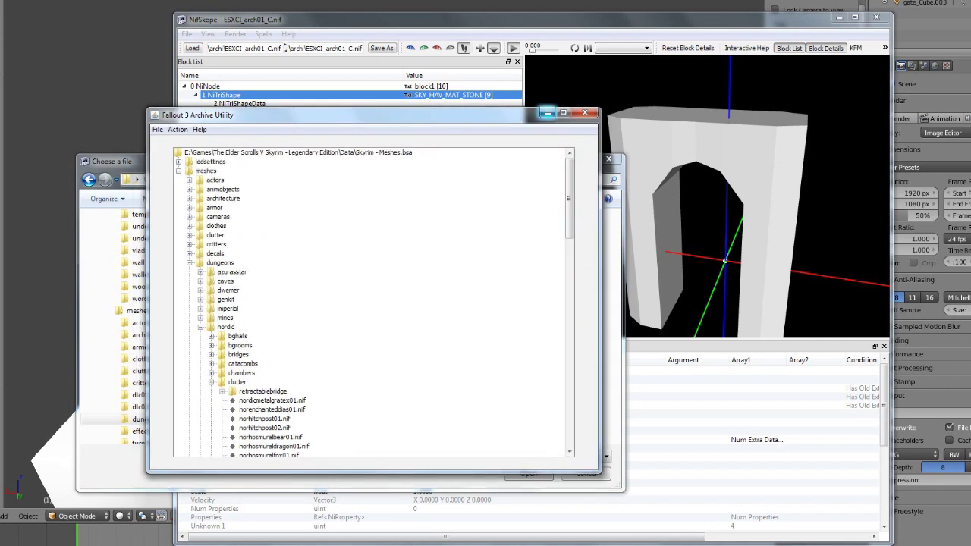
click(546, 113)
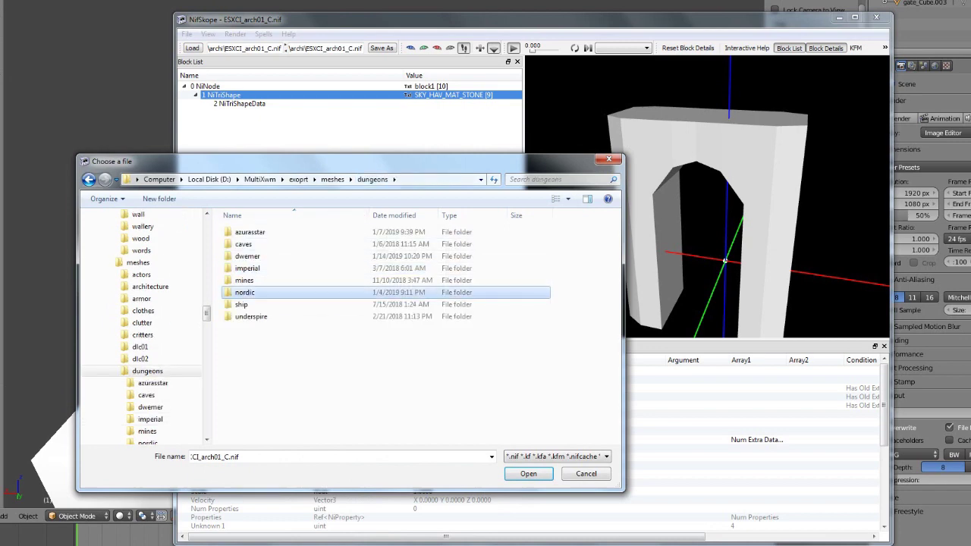
Load nortmpextplattower01custom.nif from the nordic\clutter folder into NifSkope.
double_click(244, 292)
double_click(244, 267)
click(293, 256)
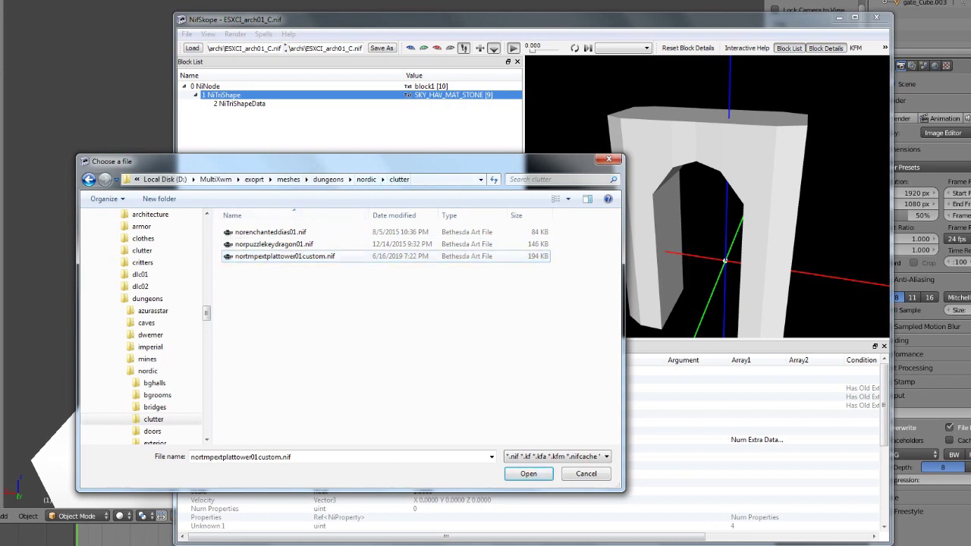
double_click(266, 256)
Inspect the tower model's BSXFlags, bhkCollisionObject and three NiTriShape blocks one by one.
mouse_move(705, 197)
mouse_down()
mouse_move(781, 209)
mouse_move(728, 220)
mouse_move(705, 198)
mouse_up()
click(705, 199)
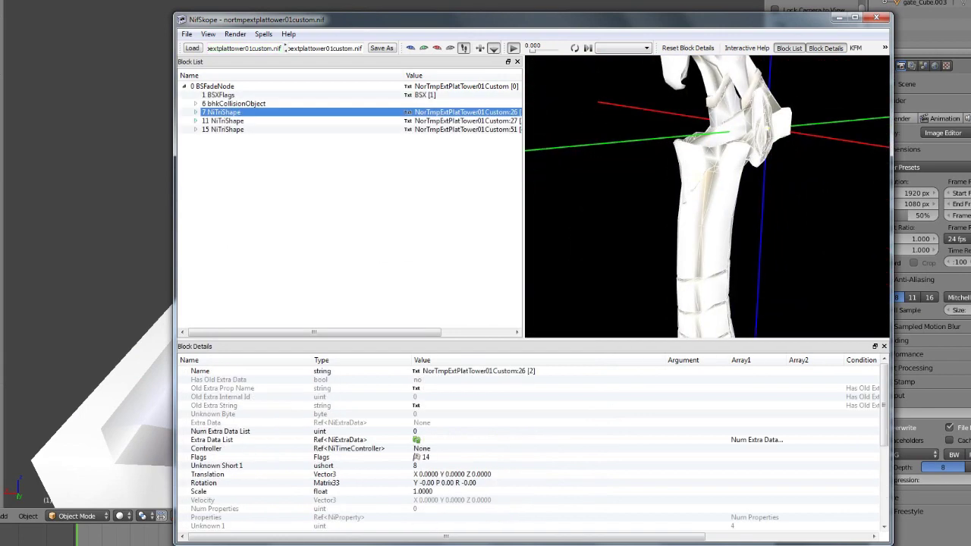
click(221, 95)
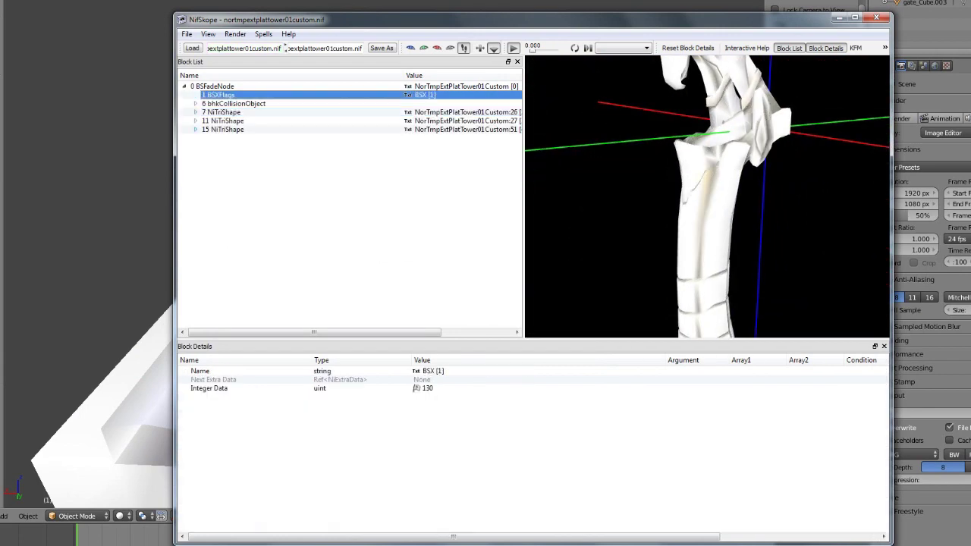
click(236, 104)
click(224, 112)
click(227, 121)
click(227, 130)
click(224, 112)
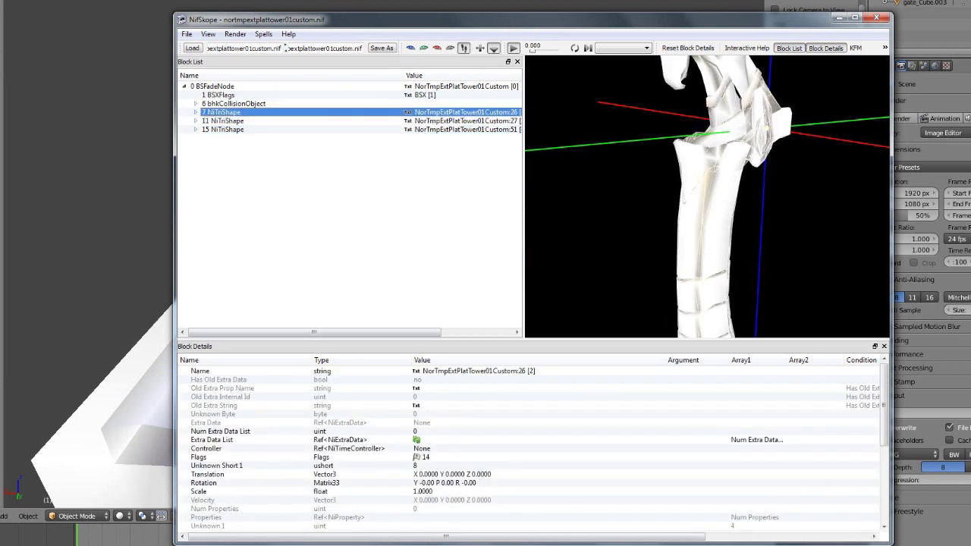